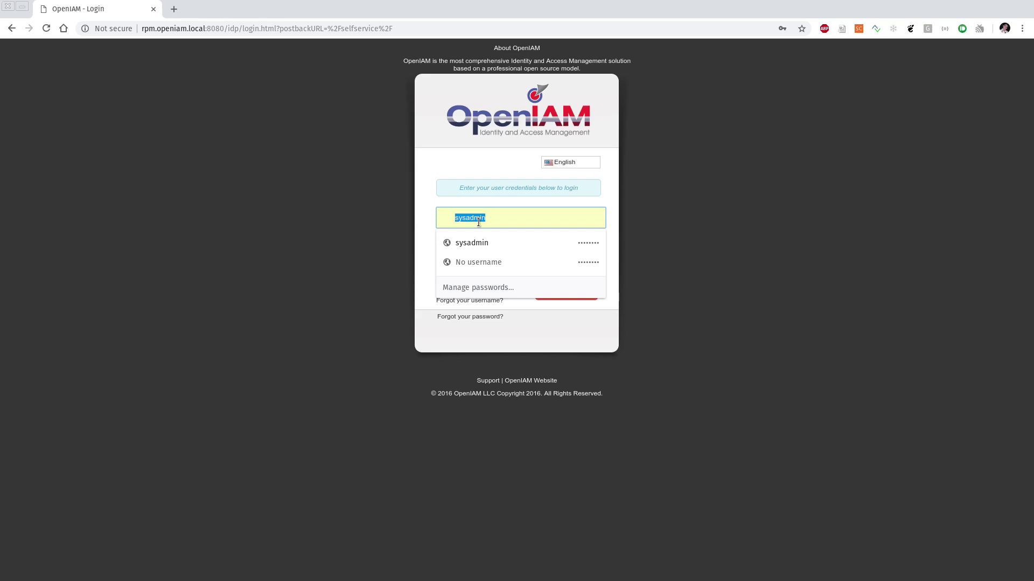
Step: Sign in to OpenIAM Self Service with the test user's username and password
text(test.)
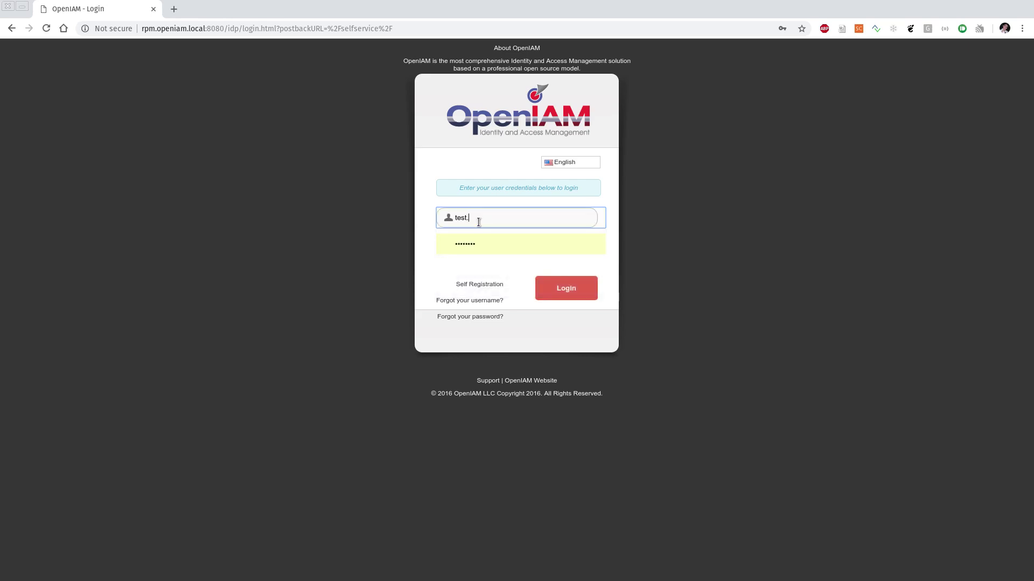
text(user)
click(497, 237)
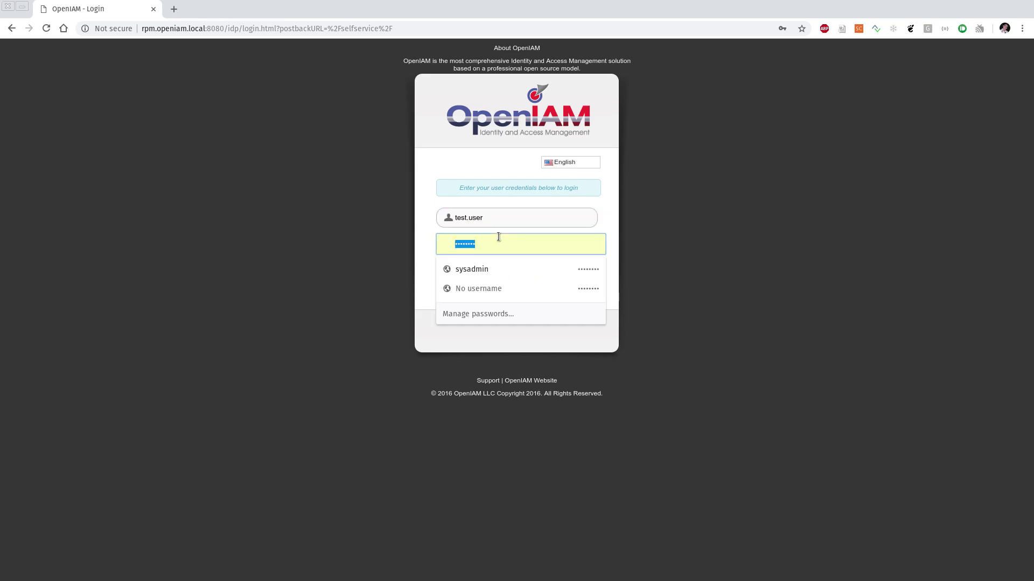
text(********)
key(Return)
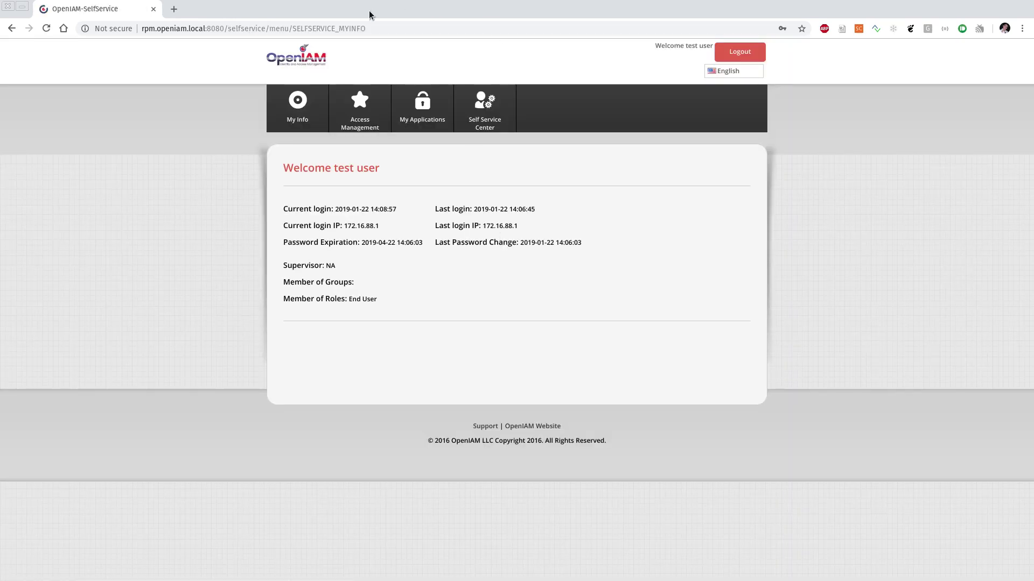
Step: Go to the Challenge Response page and reveal the pet's-name answer, which reads 'name'
click(265, 27)
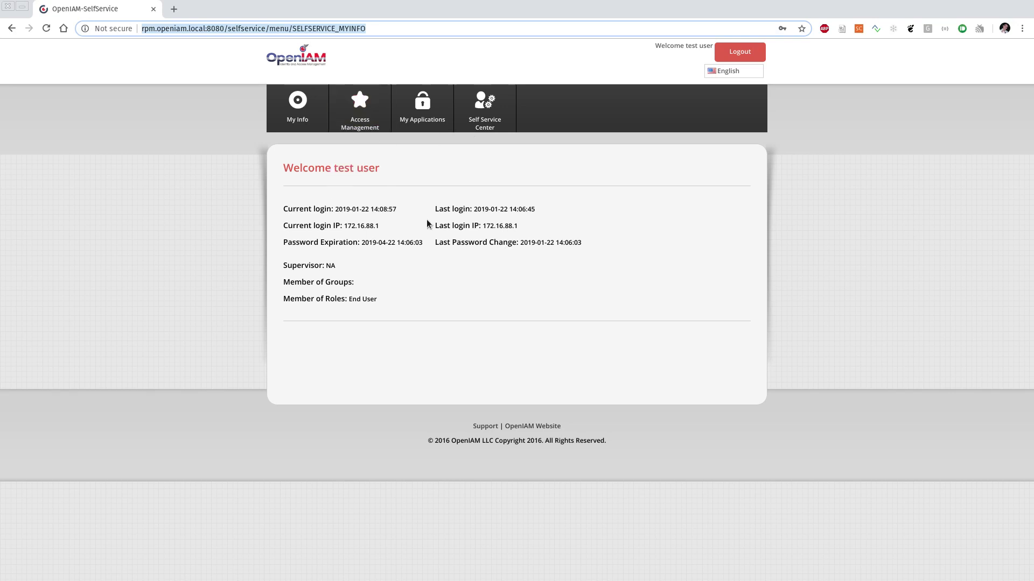
click(478, 279)
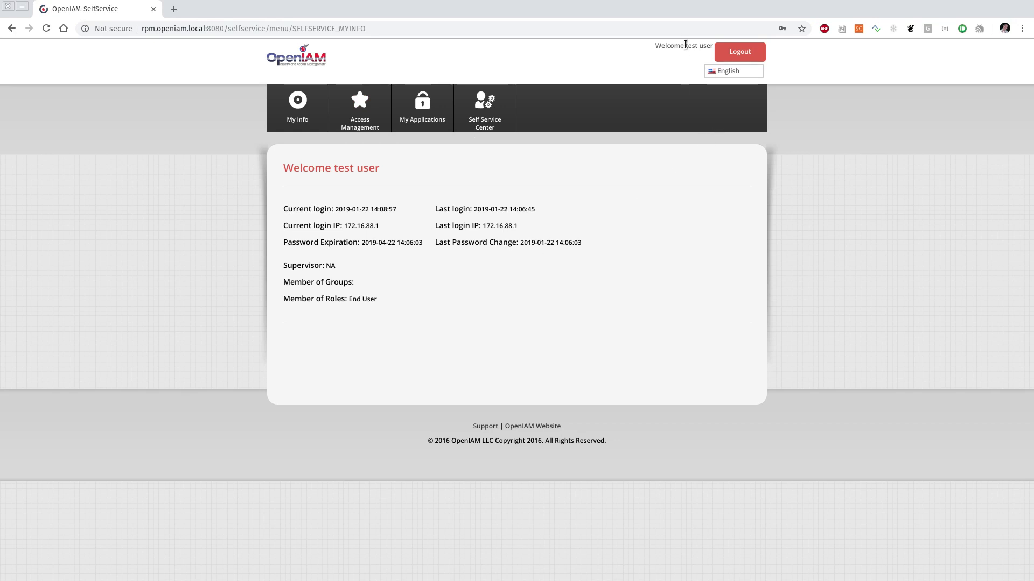
drag(685, 46, 712, 47)
mouse_move(500, 129)
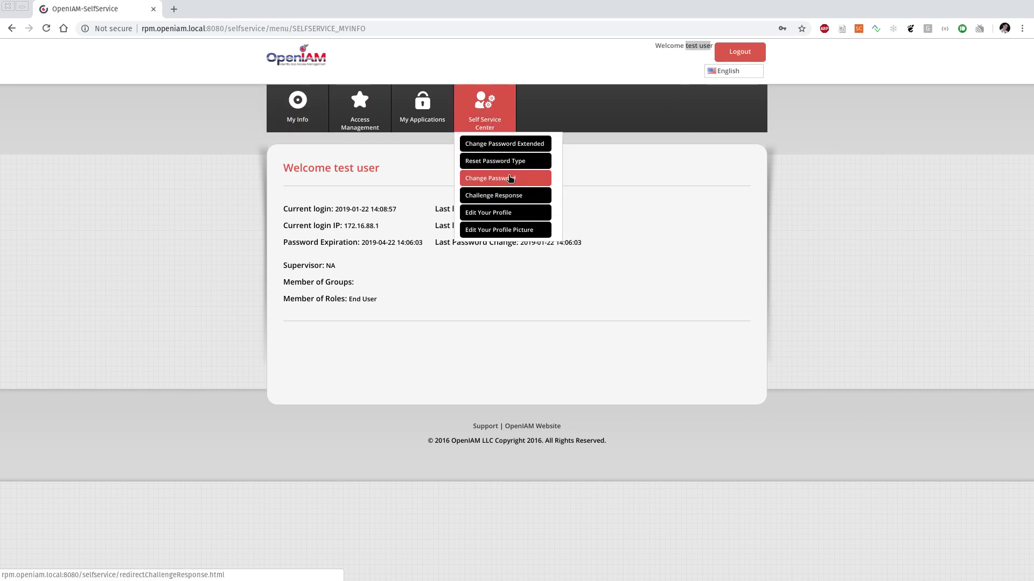
click(510, 179)
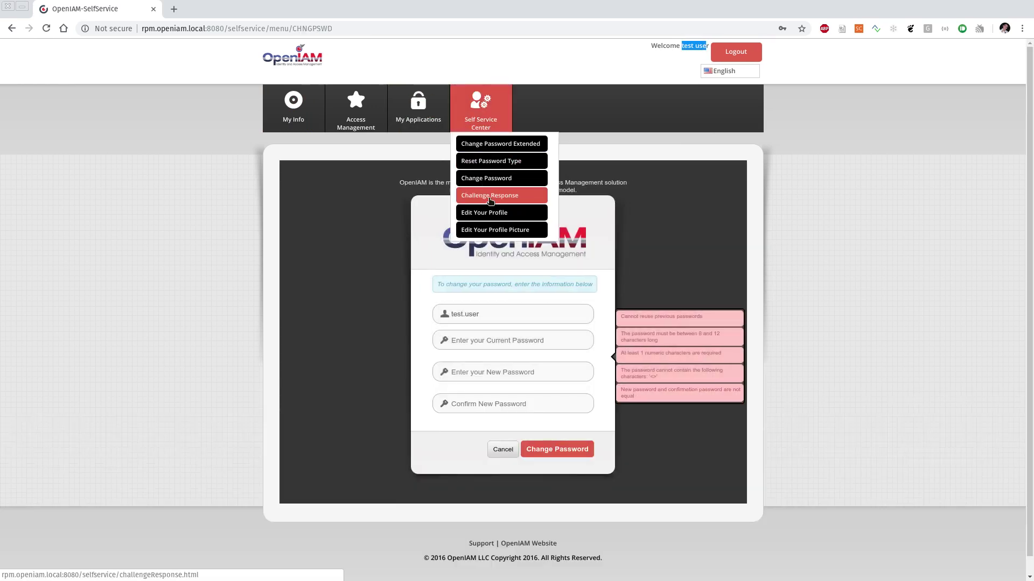
click(471, 203)
click(605, 227)
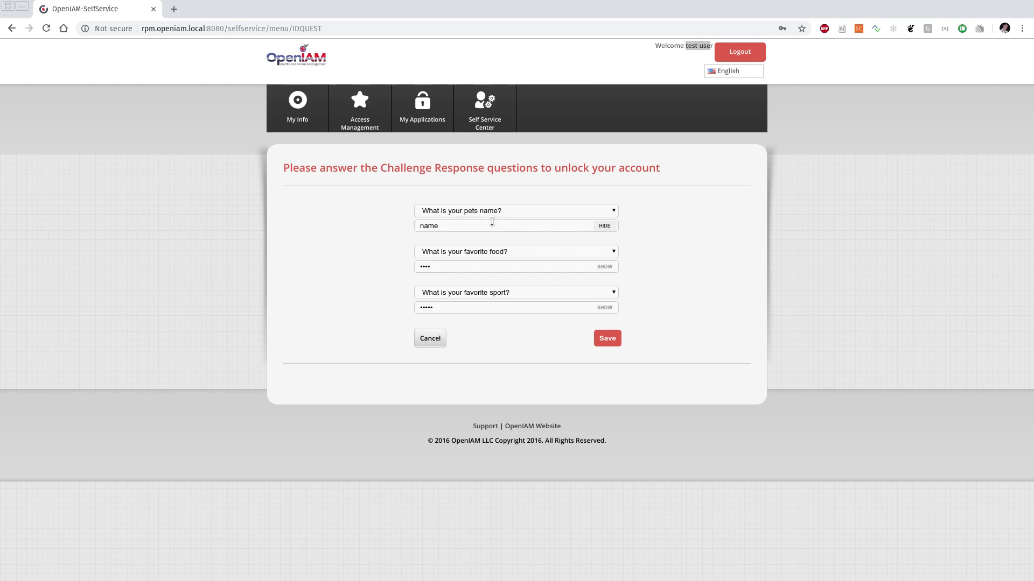
Step: Reveal the favorite food and favorite sport answers, then bring the terminal window forward
click(605, 267)
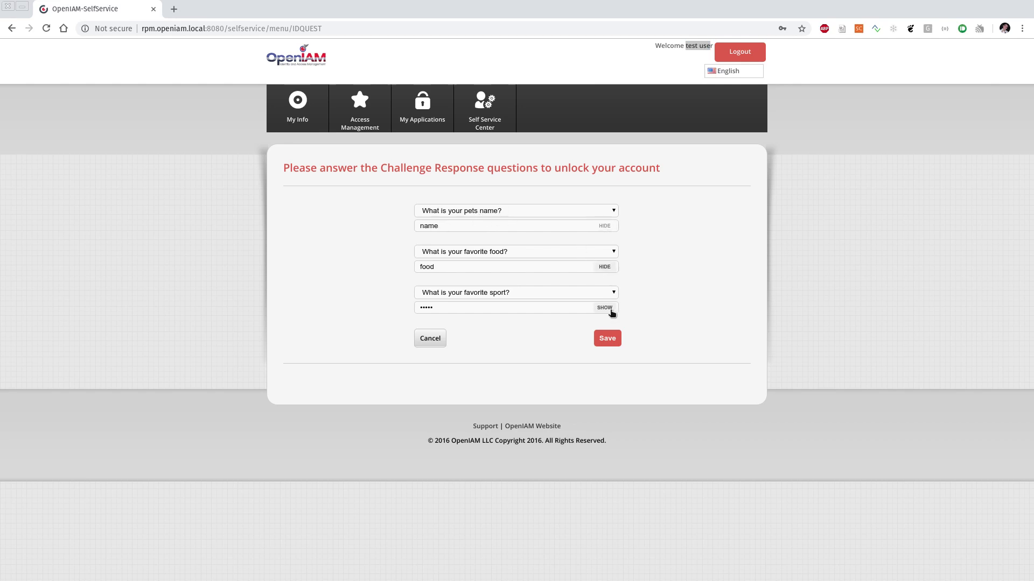
click(605, 308)
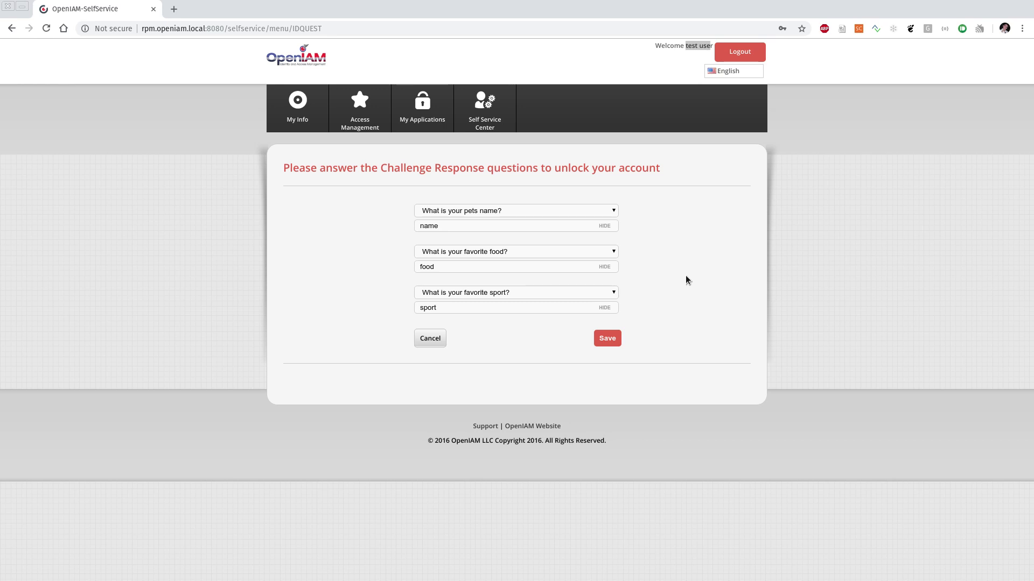
key(alt+Tab)
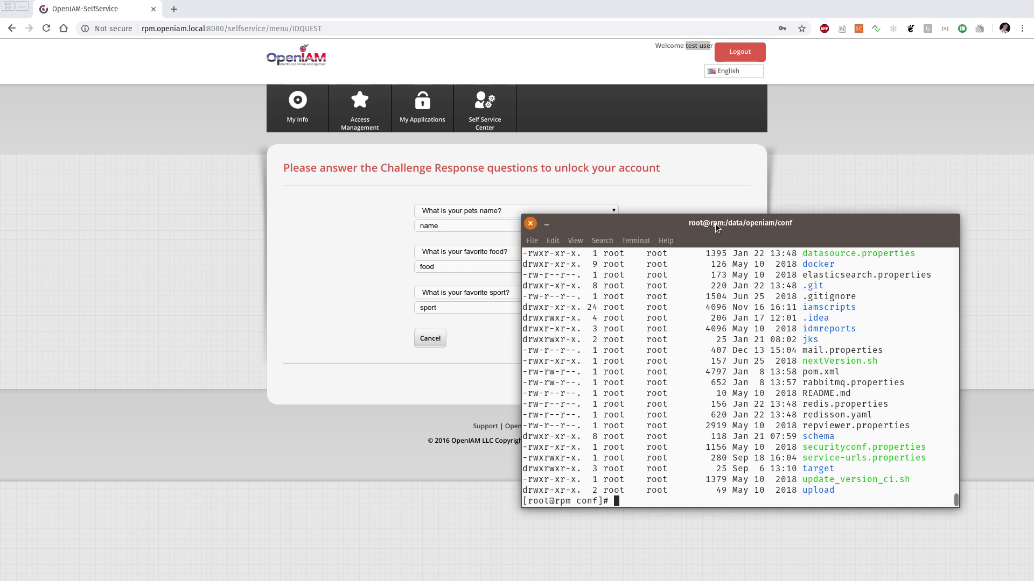
Step: Center the terminal window and print the current directory with pwd
drag(718, 227, 507, 122)
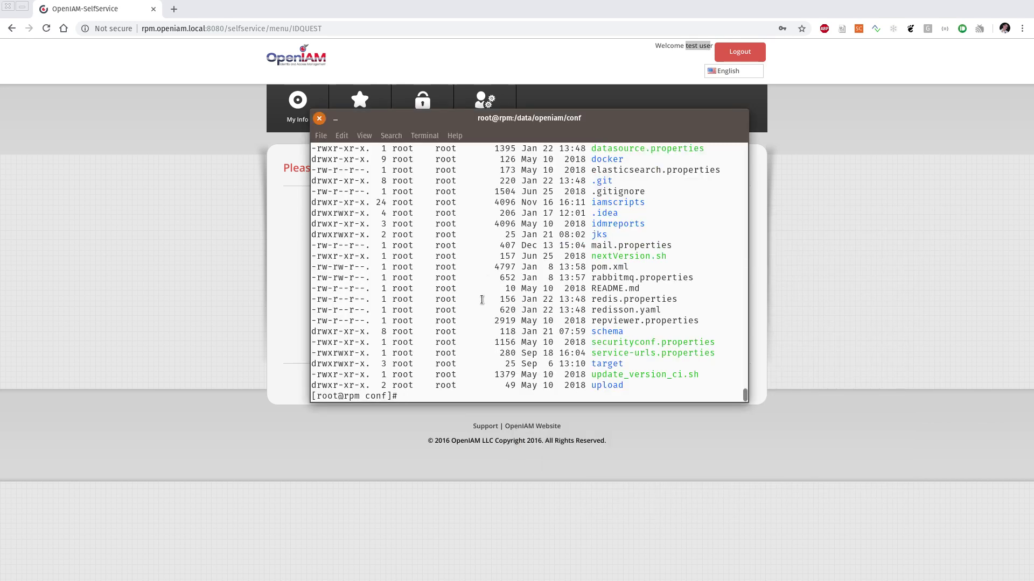
text(pwd)
key(Return)
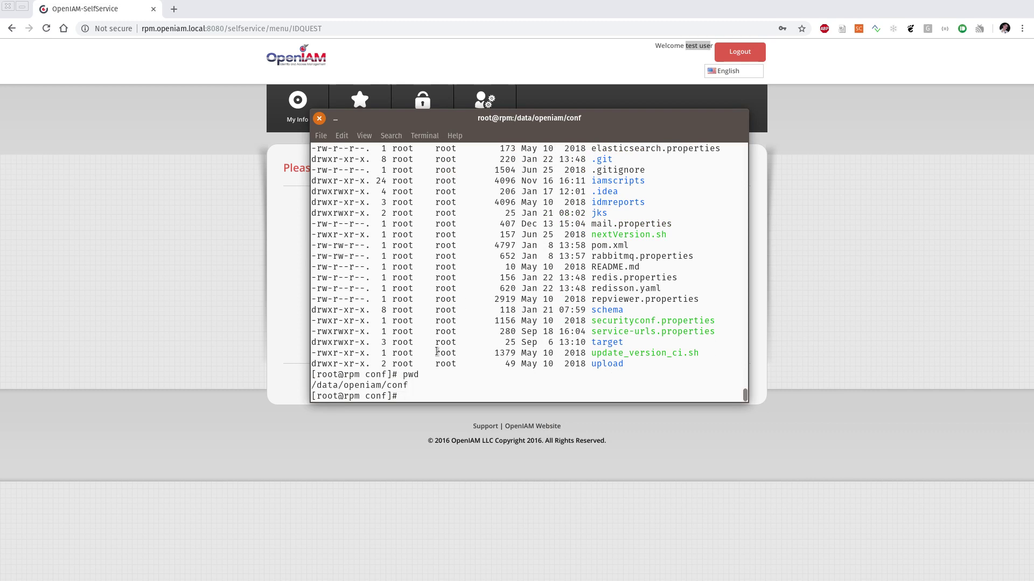
double_click(344, 385)
click(437, 384)
Step: Enter the schema folder and list its contents, including the migration folder
text(cd sc)
key(Tab)
key(Return)
text(ls -a)
key(Return)
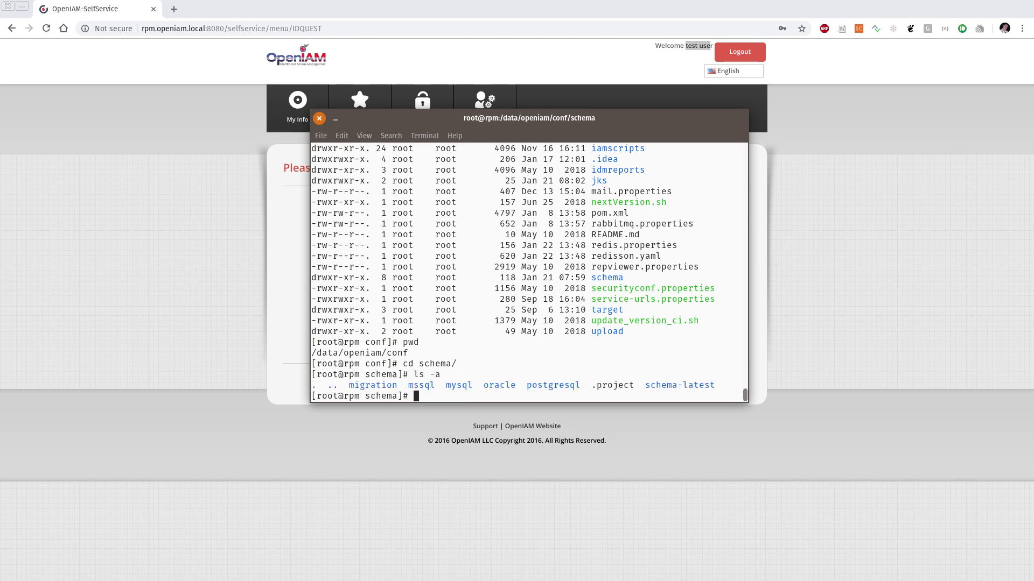
double_click(376, 384)
click(393, 372)
Step: Enter schema/migration and run ./run.sh without arguments to show its usage
text(cd mi)
key(Tab)
key(Return)
text(./run.sh)
key(Return)
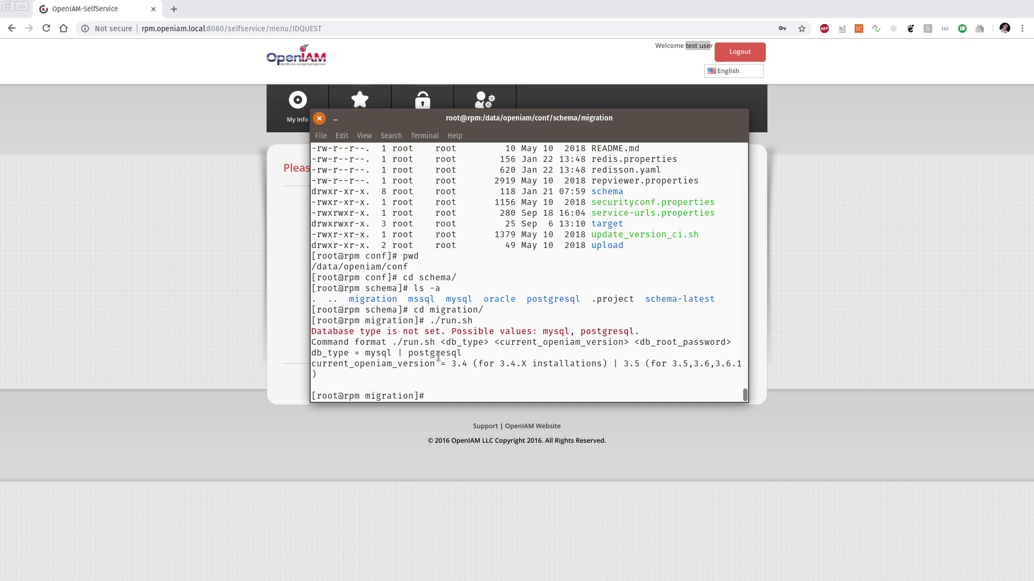
Step: Highlight database types mysql and postgresql and versions 3.4, 3.5 and 3.6.1 in the usage
double_click(381, 354)
click(432, 354)
double_click(433, 353)
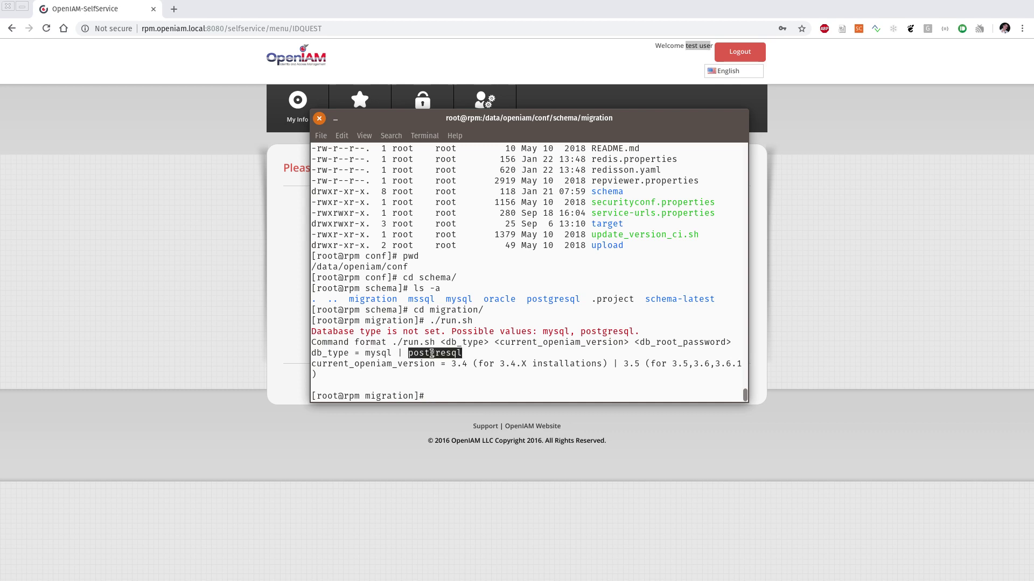
click(443, 364)
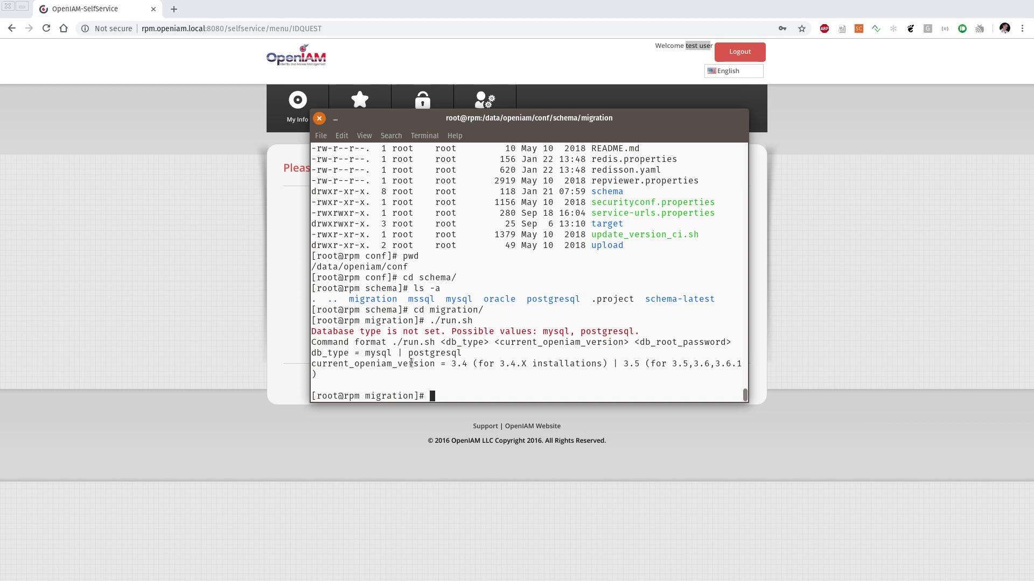
drag(451, 364, 467, 365)
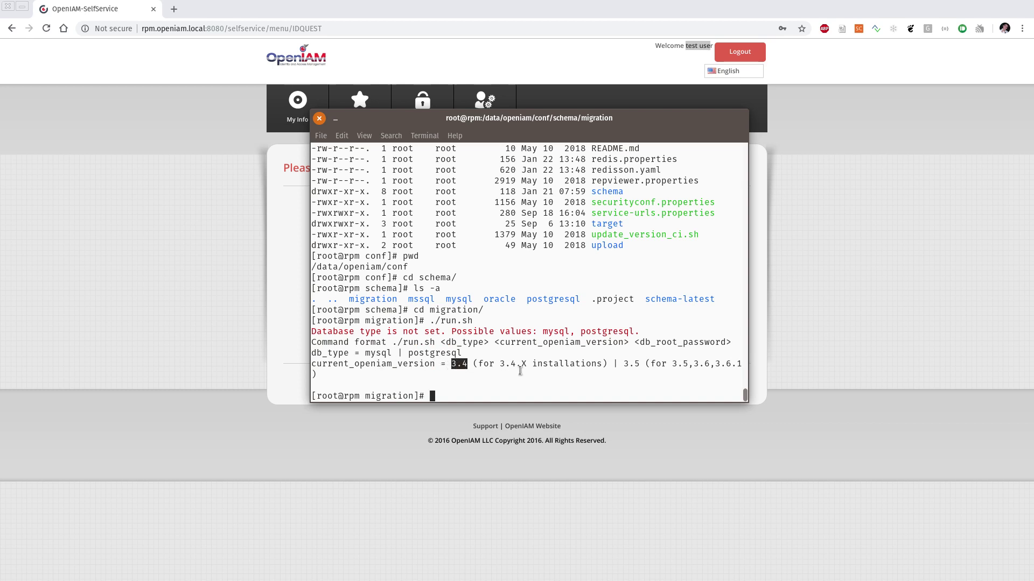
click(632, 363)
drag(632, 364, 640, 365)
drag(713, 364, 741, 365)
click(716, 361)
Step: Move from migration into the schema/mysql folder and list its version folders with ls -a
text(cd ..)
key(Return)
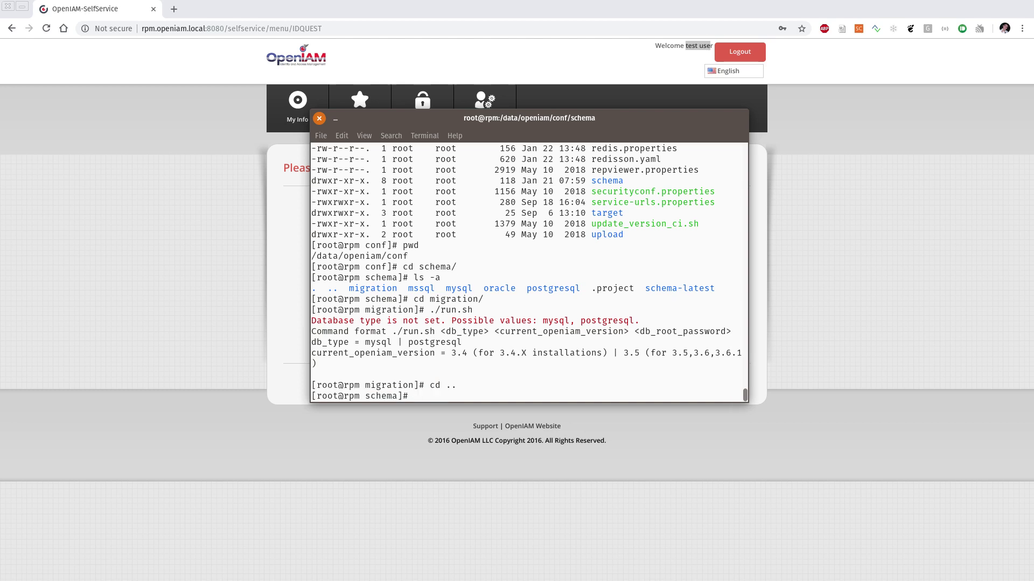
text(cd mysql/)
key(Return)
text(ls -a)
key(Return)
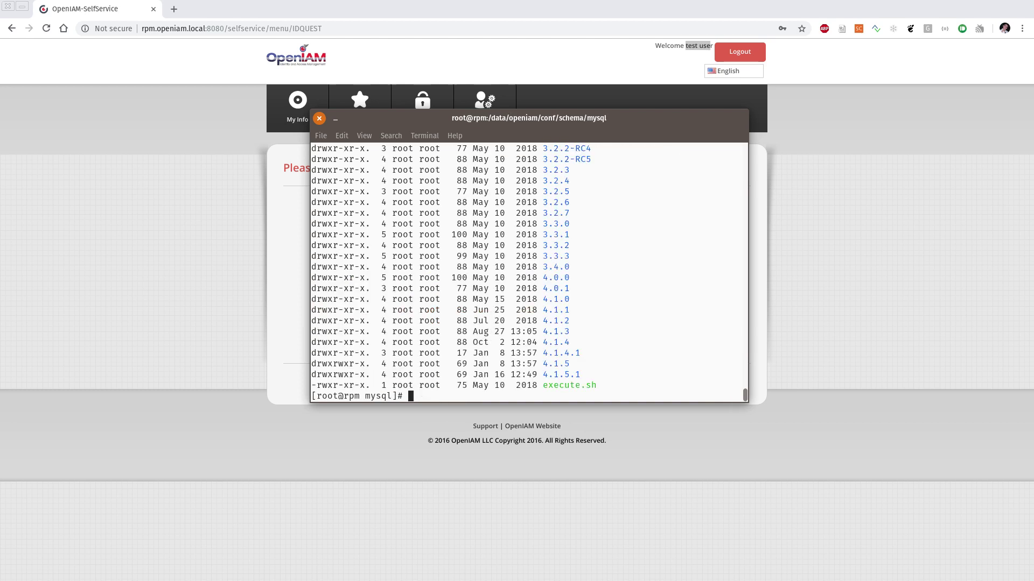
Step: Scroll the listing and highlight version folders 3.2.3, 3.2.4 and 3.4.0
scroll(628, 270, up, 5)
scroll(577, 326, down, 2)
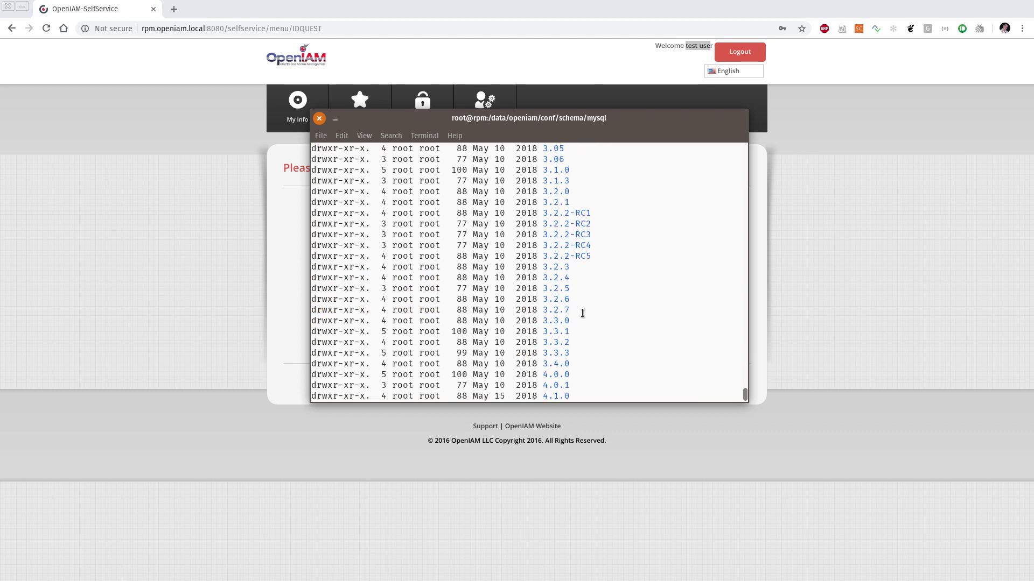
double_click(556, 267)
click(589, 278)
double_click(556, 267)
scroll(580, 276, down, 2)
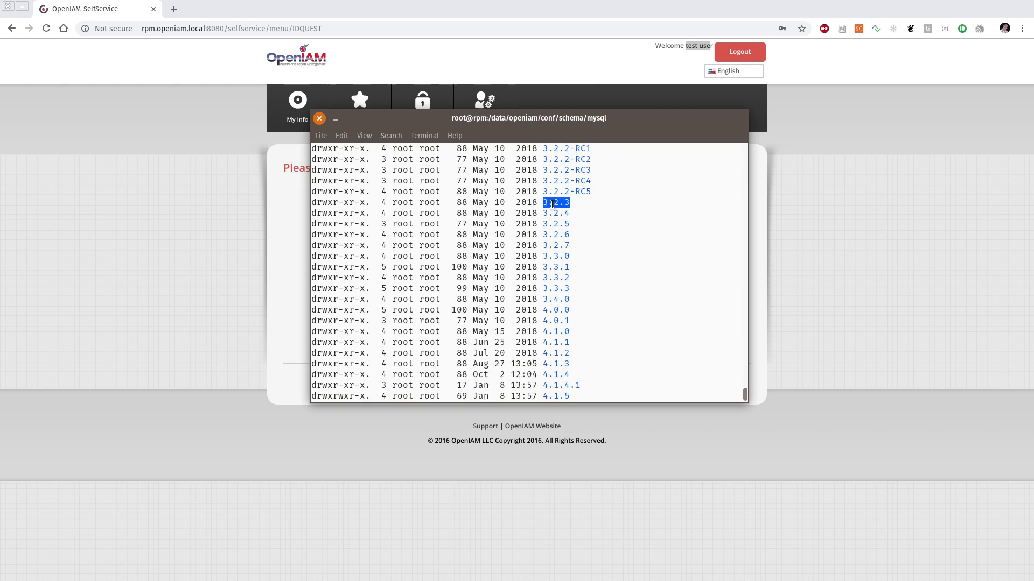
double_click(558, 213)
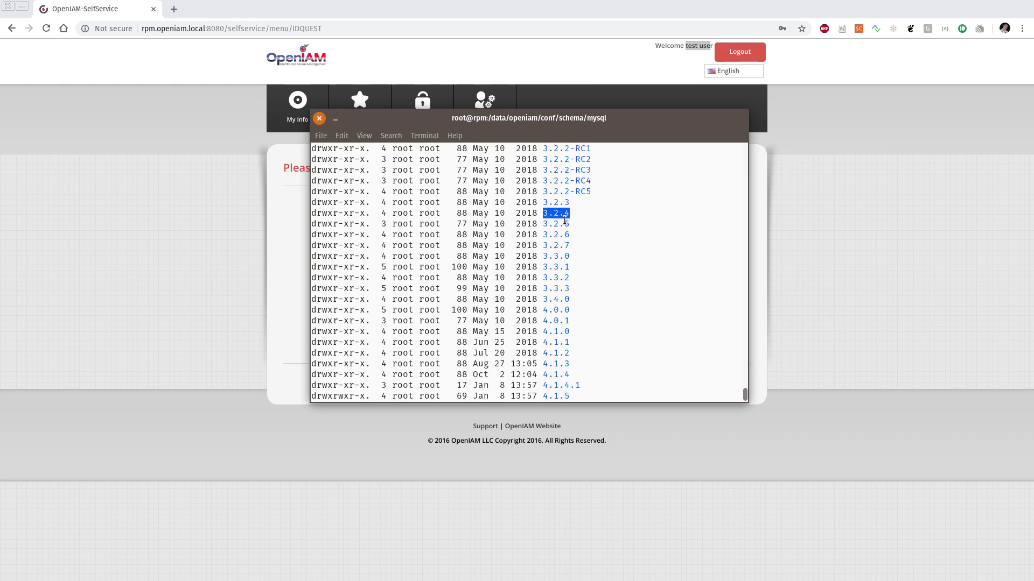
double_click(550, 299)
double_click(563, 300)
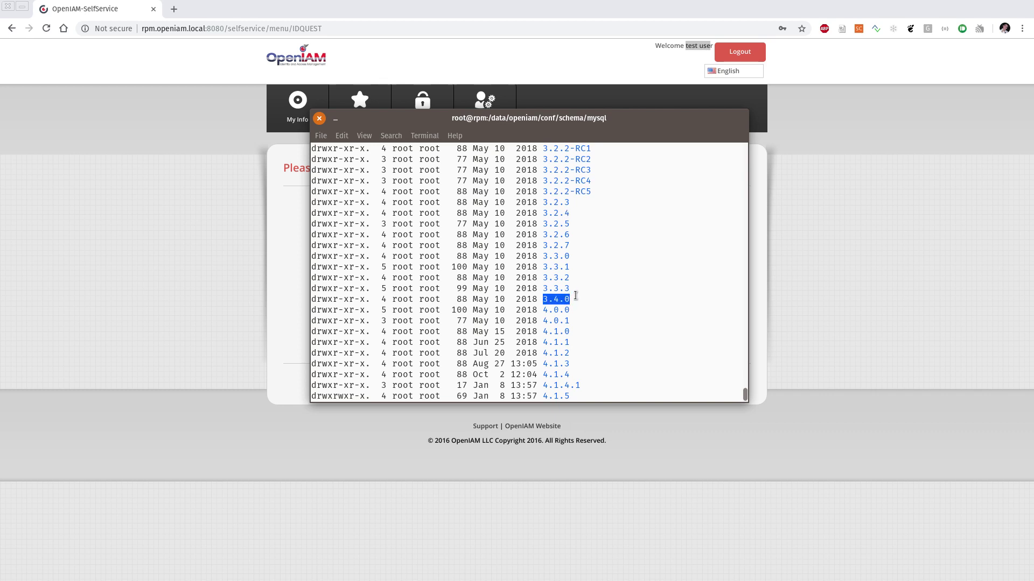
scroll(576, 296, down, 1)
click(576, 295)
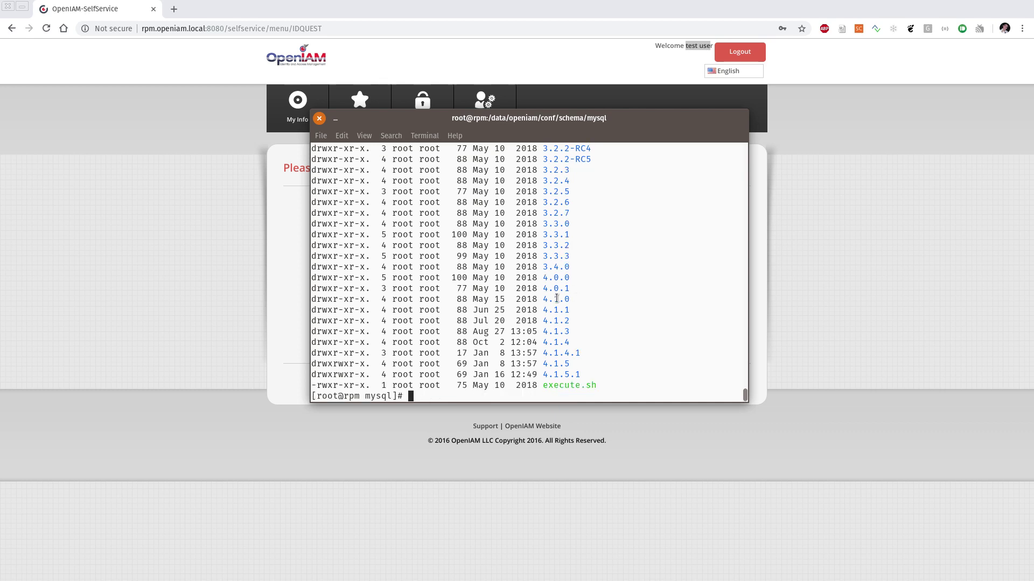
text(cd ..)
key(Return)
text(cd mi)
key(Tab)
key(Return)
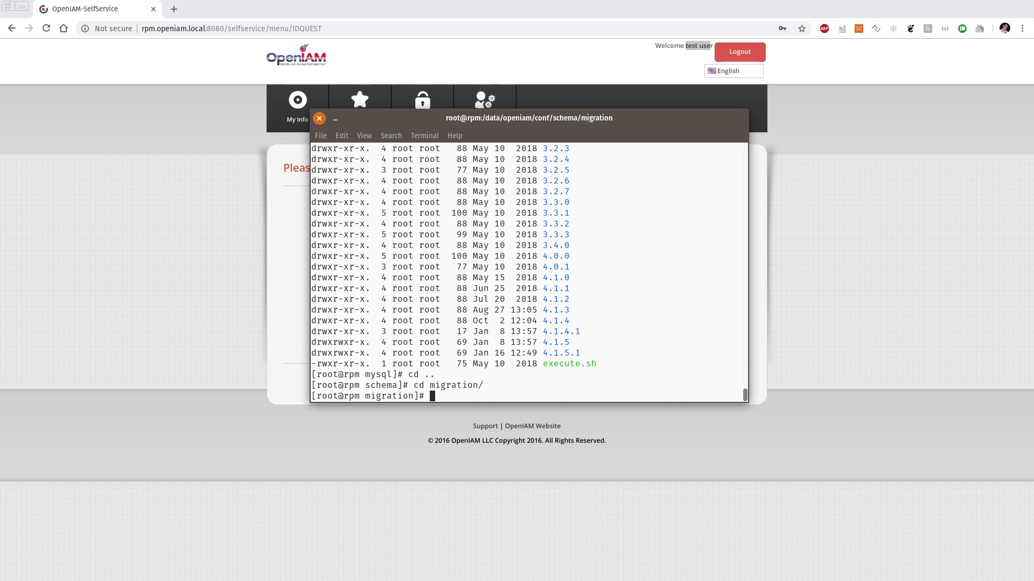
text(ls -al)
key(Return)
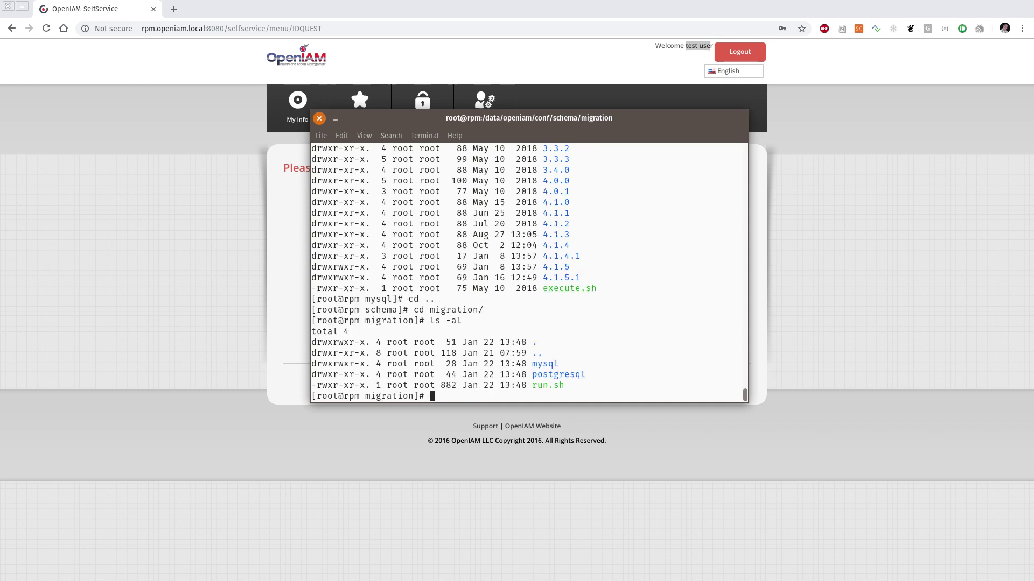
text(./run.sh)
key(Return)
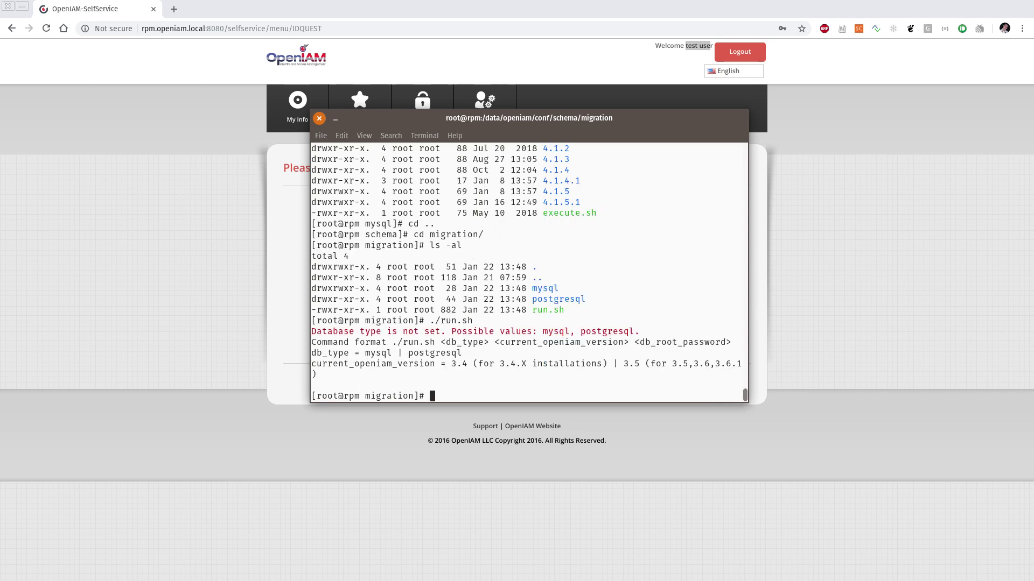
double_click(460, 343)
double_click(588, 343)
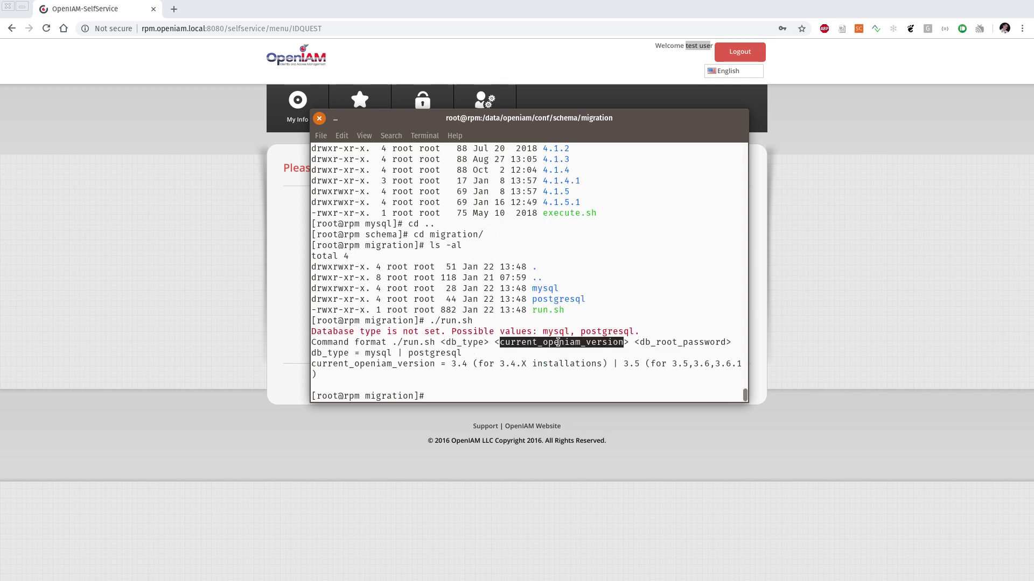
double_click(681, 343)
double_click(682, 342)
click(599, 350)
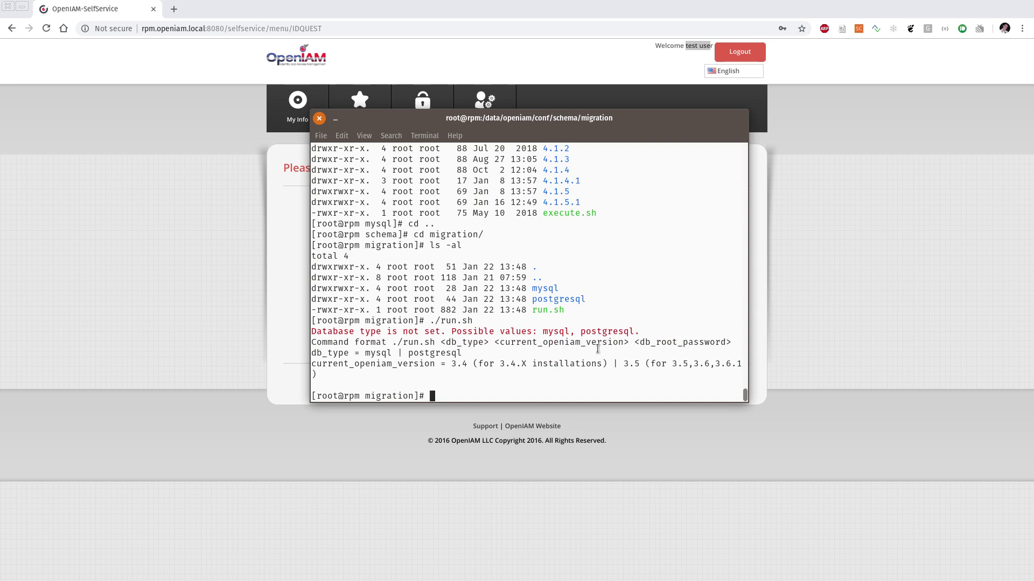
text(sh)
key(BackSpace)
key(BackSpace)
Step: List running Java processes with ps -ef | grep java
text(ps -ef | grep jafv)
key(BackSpace)
key(BackSpace)
text(va)
key(Return)
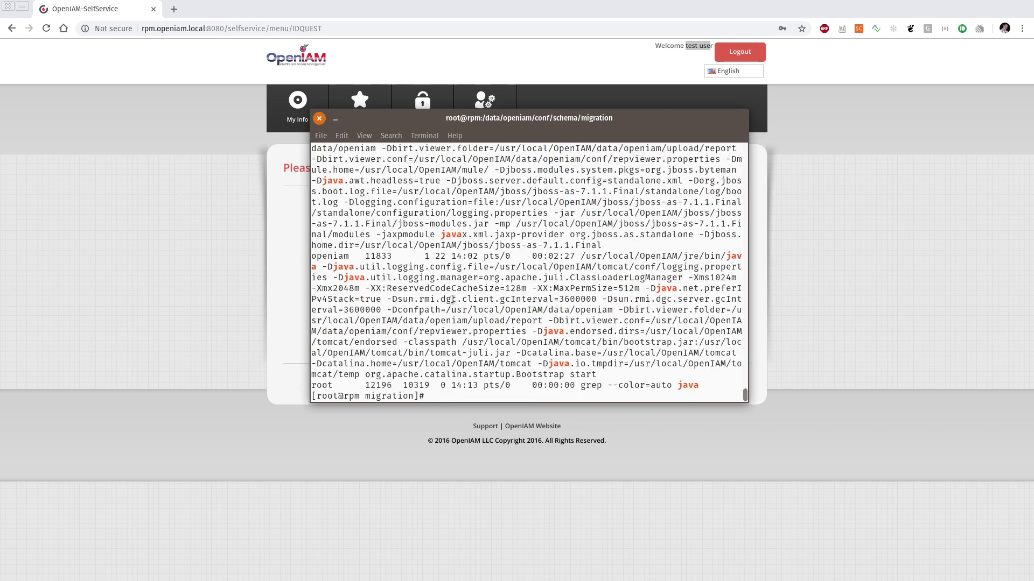
scroll(446, 295, up, 8)
scroll(442, 294, down, 7)
scroll(442, 295, down, 1)
Step: Stop the jbossas7 and tomcat services
text(service jbossas7 stop)
key(Return)
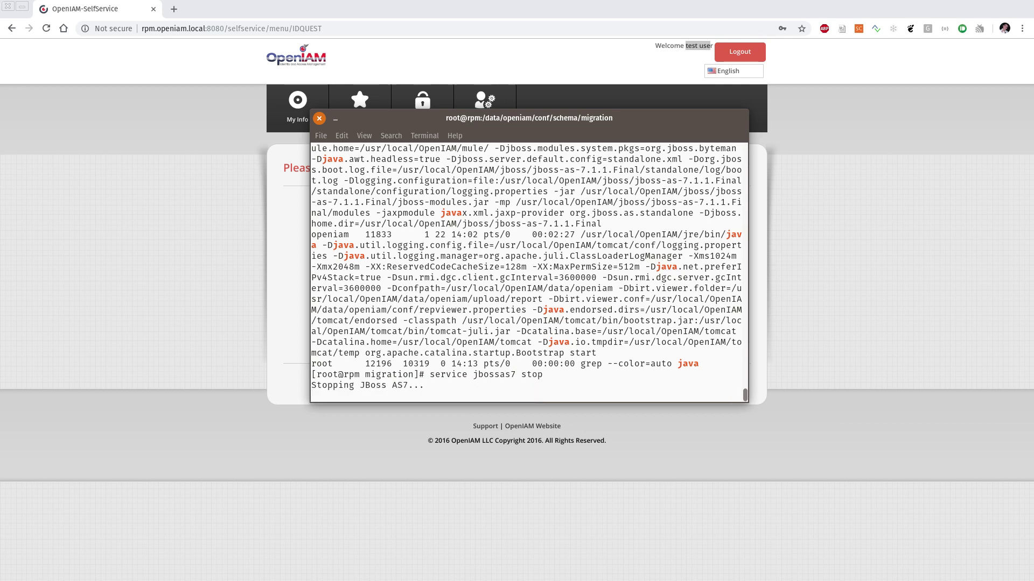
key(Up)
key(BackSpace)
key(BackSpace)
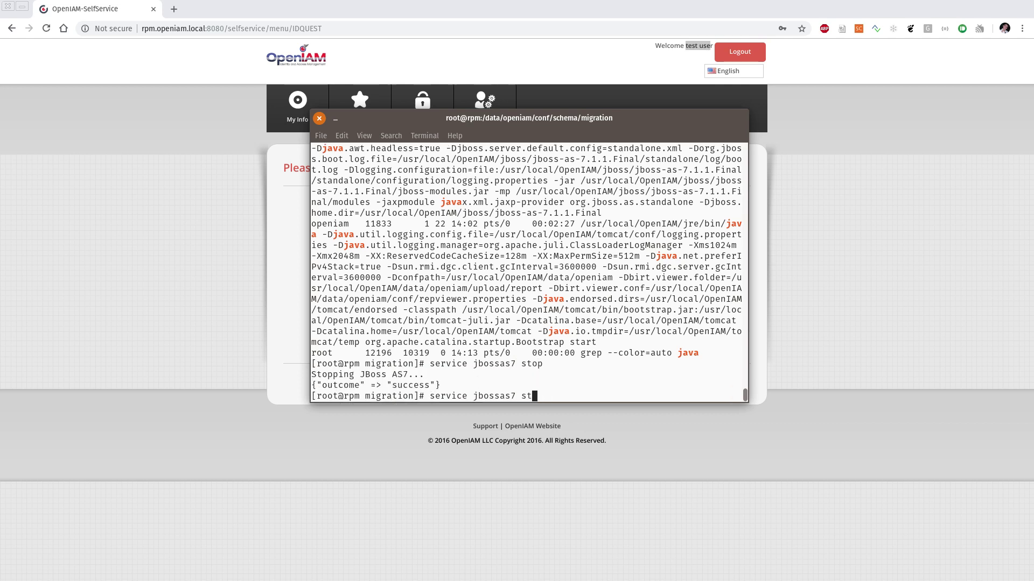
key(BackSpace)
key(BackSpace)
key(BackSpace)
key(BackSpace)
key(BackSpace)
key(BackSpace)
key(BackSpace)
key(BackSpace)
key(BackSpace)
key(BackSpace)
key(BackSpace)
text(tomcat stop)
key(Return)
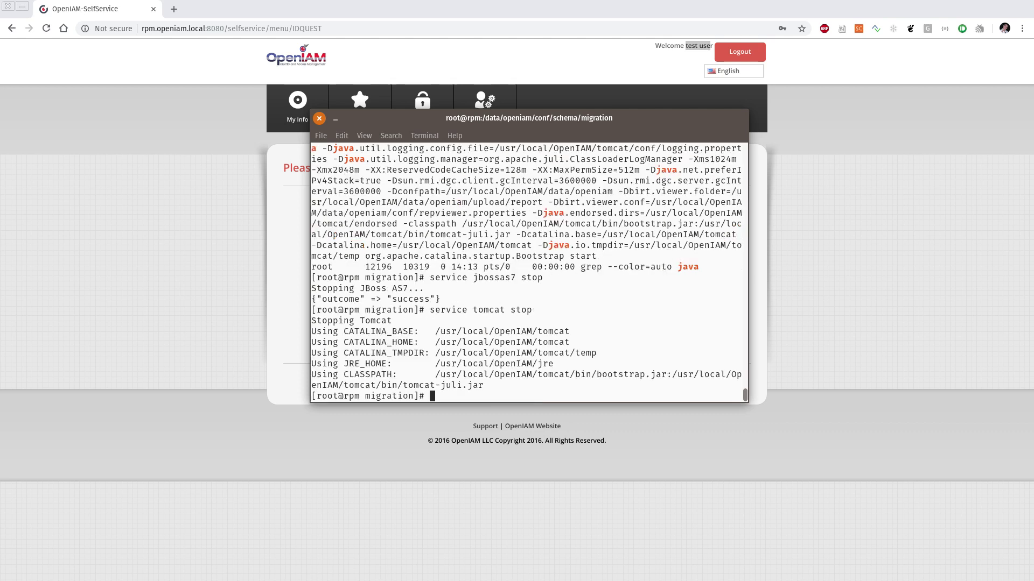
Step: Recheck with ps -ef | grep jav, confirming only the grep line itself remains
text(ps -ef | grep jav)
key(Return)
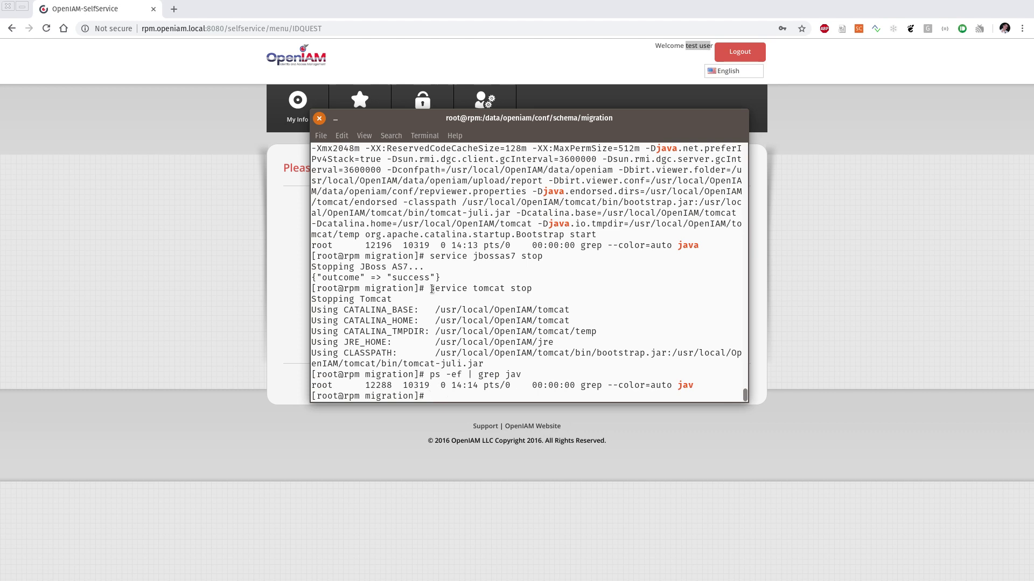
triple_click(434, 388)
click(434, 381)
Step: Run ./run.sh to display the migration script's usage
text(./r)
key(Tab)
key(Return)
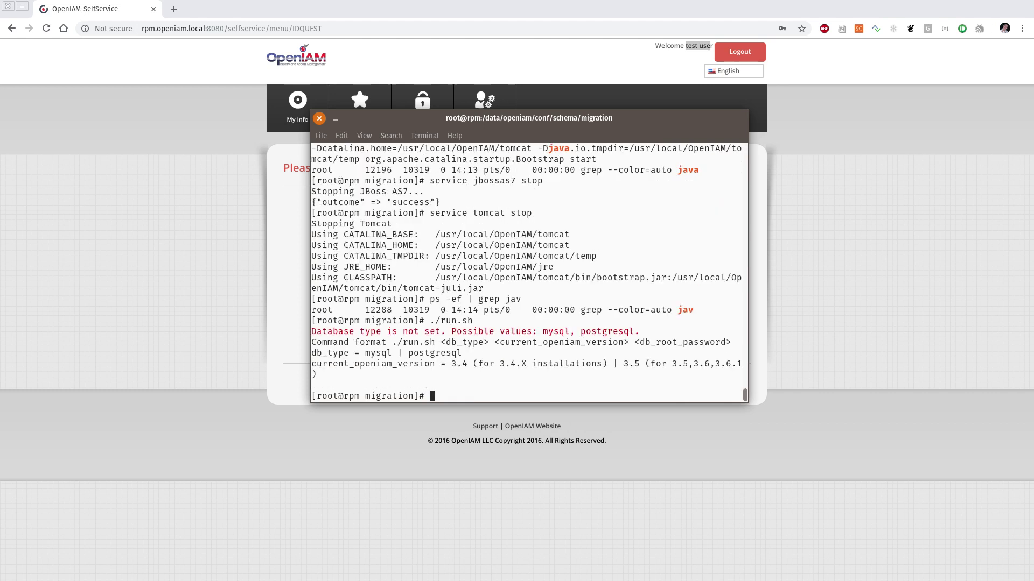
Step: Run the migration as ./run.sh mysql 3.5 with the database root password
text(./r)
key(Tab)
text(my)
key(Tab)
key(BackSpace)
double_click(699, 364)
click(632, 364)
double_click(632, 364)
middle_click(622, 343)
text(openiam)
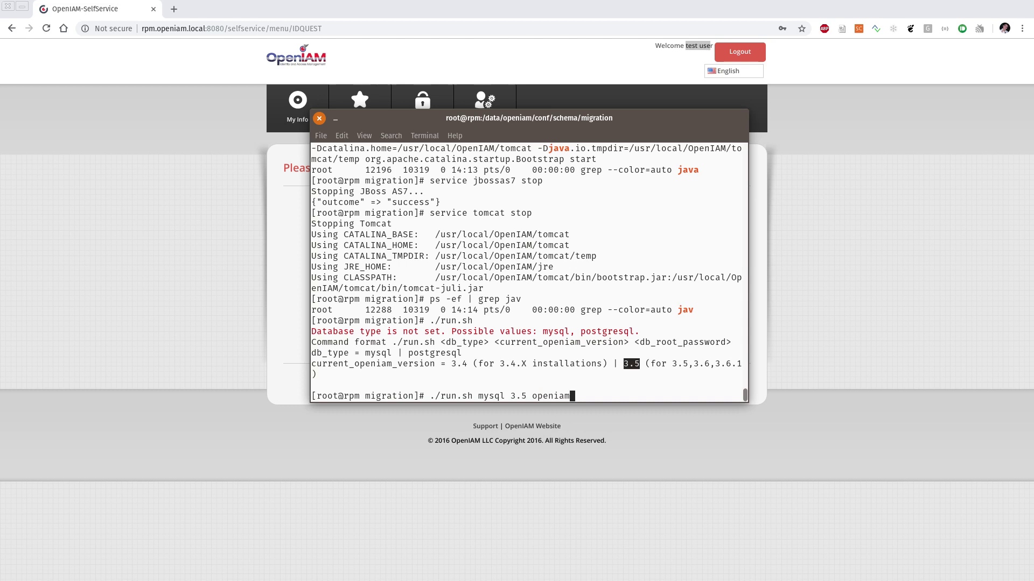
click(522, 276)
key(Return)
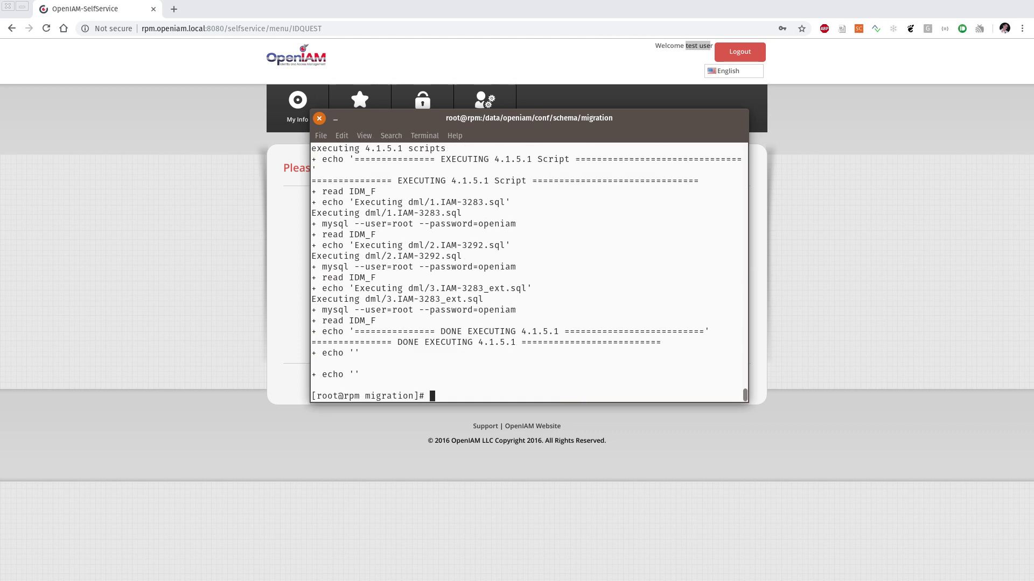
Step: Highlight 4.1.5.1 in the DONE EXECUTING line to confirm the migration finished
double_click(534, 331)
click(538, 333)
double_click(538, 333)
click(538, 333)
Step: Change to /usr/local/OpenIAM/data/openiam/conf/ and list its contents with ls -al
text(cd /usr/local/OpenIAM/data/openiam/)
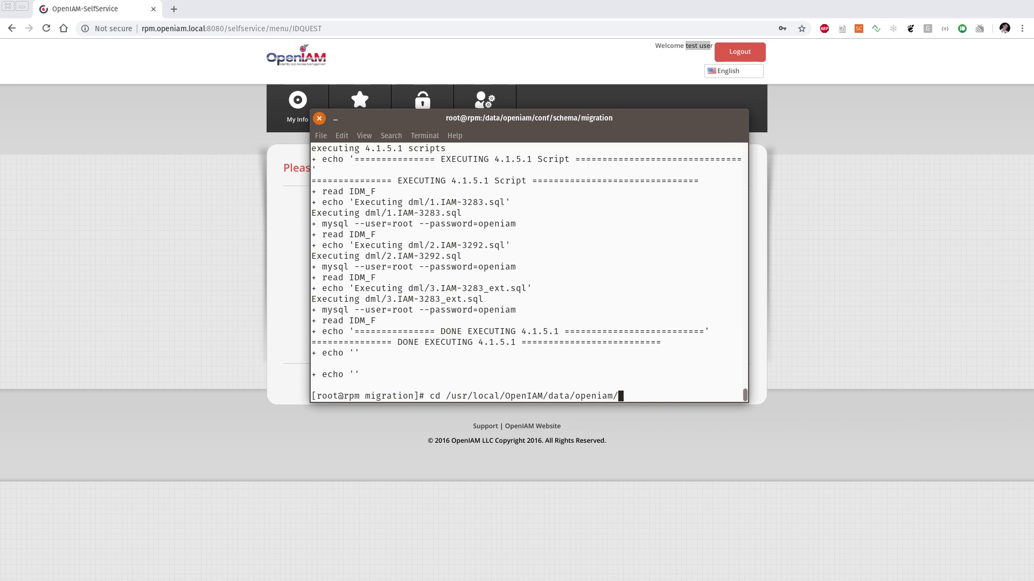
text(conf/)
key(Return)
text(sl)
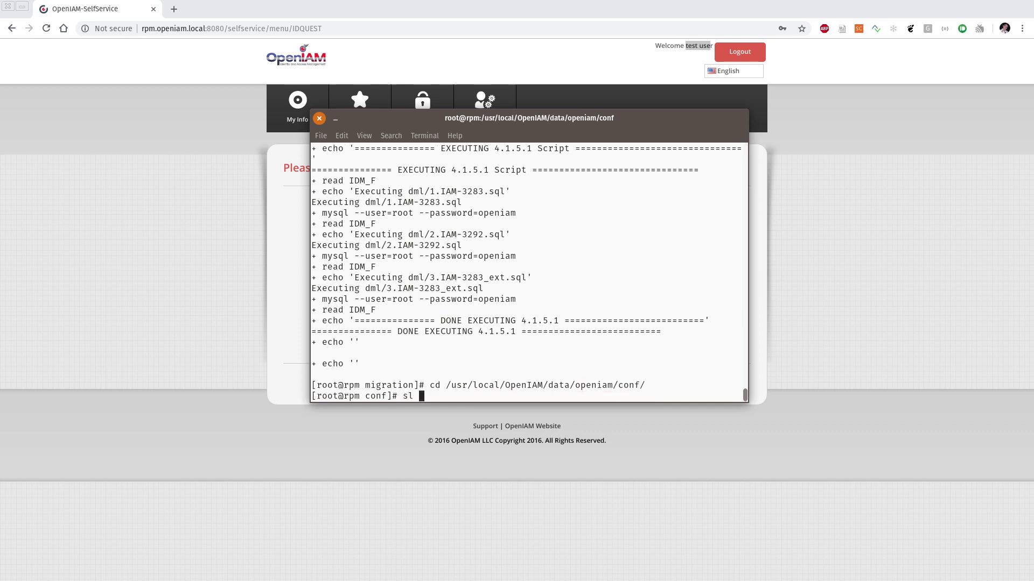
key(BackSpace)
key(BackSpace)
key(BackSpace)
text(ls -al)
key(Return)
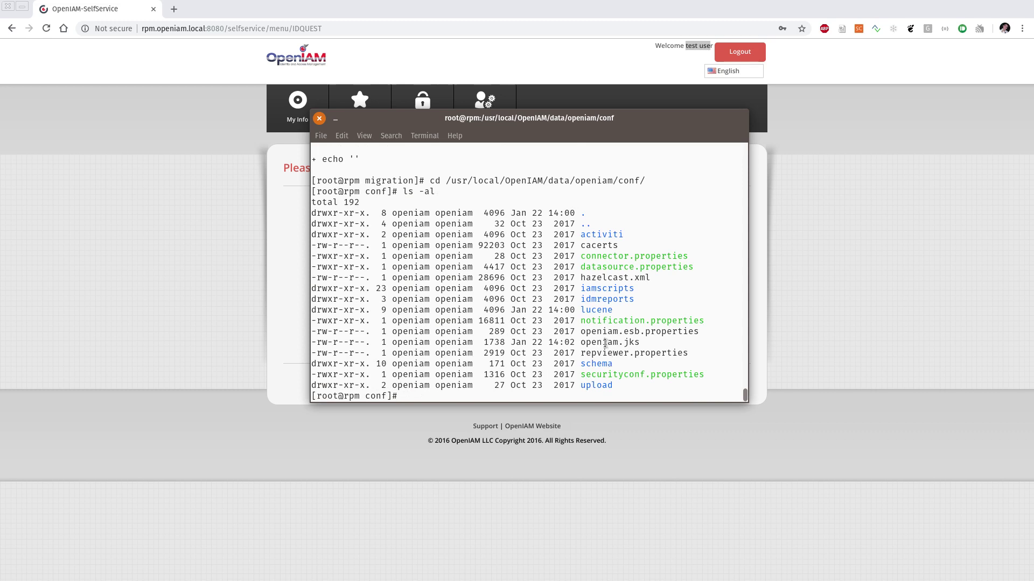
Step: Highlight the conf folder path and the openiam.jks file in the listing
double_click(605, 342)
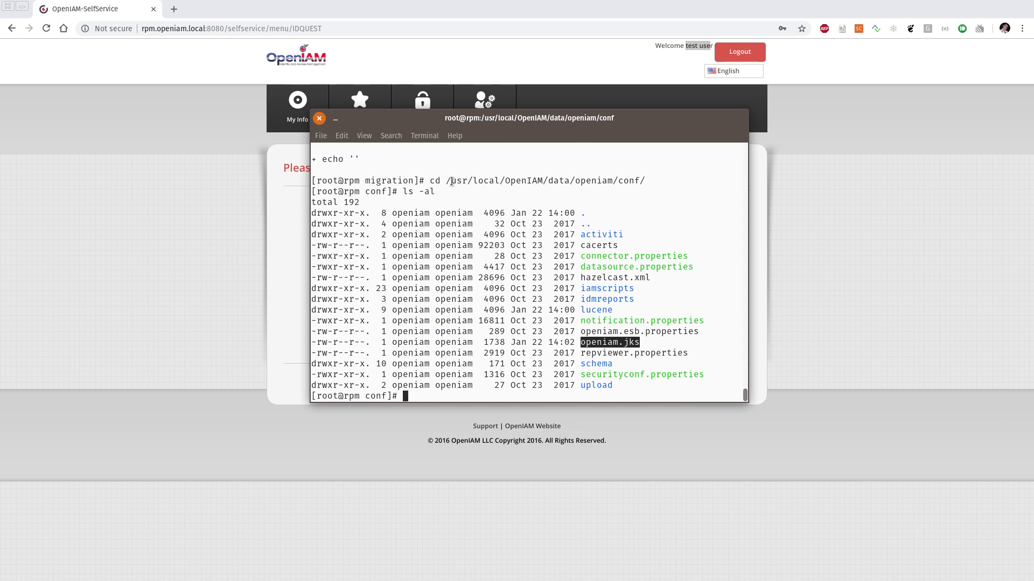
drag(446, 182, 646, 182)
click(627, 276)
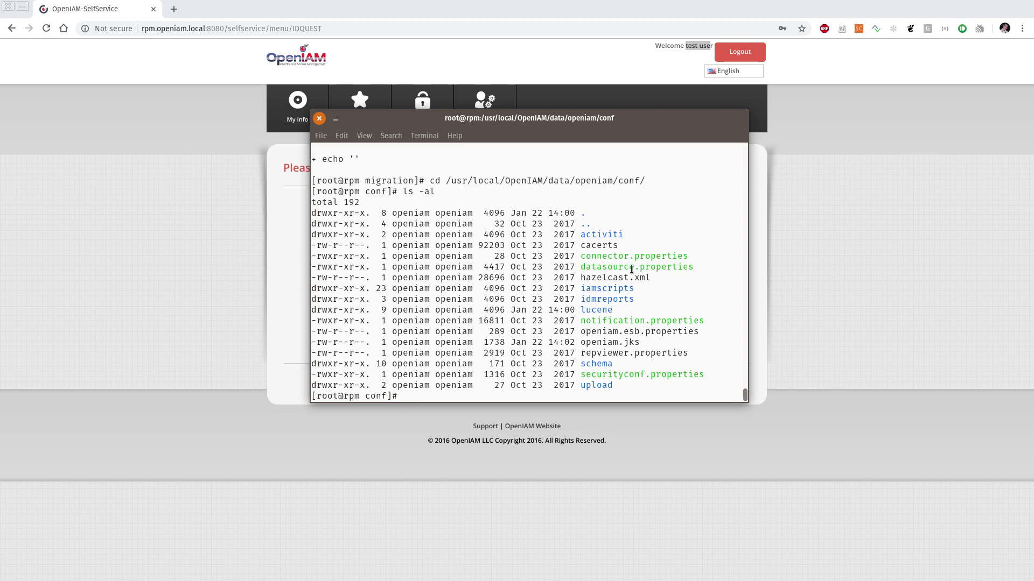
double_click(598, 182)
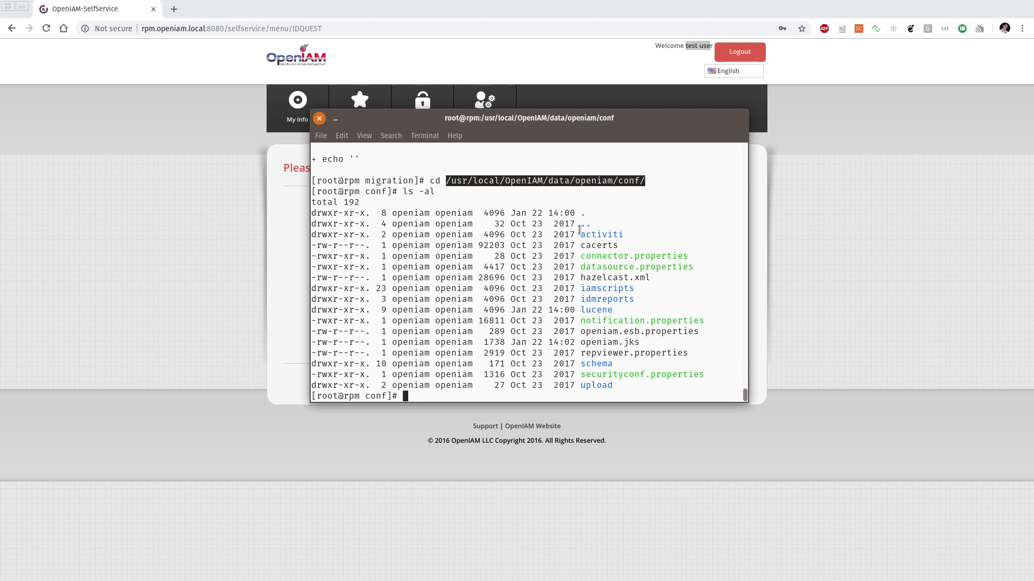
double_click(584, 342)
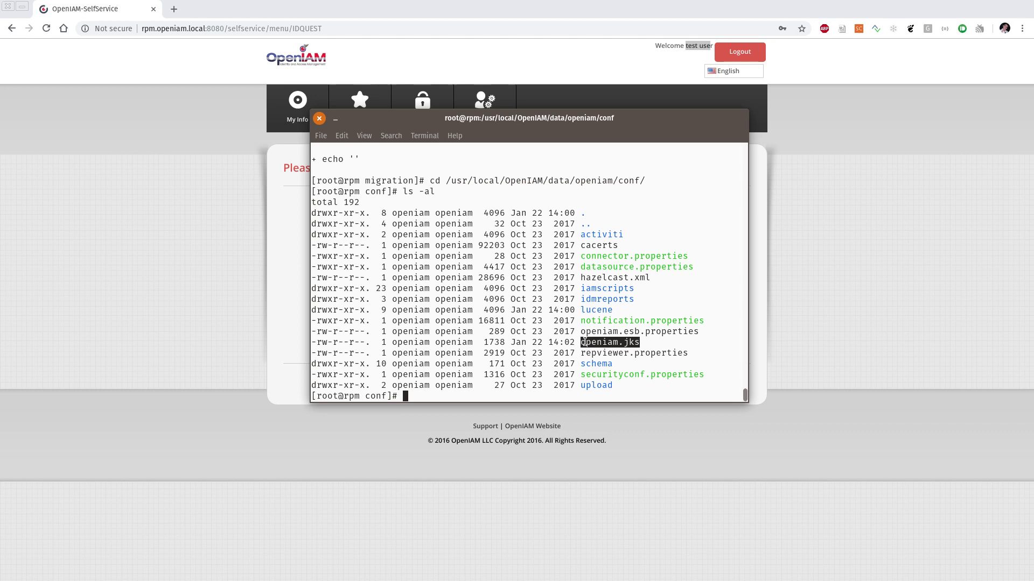
double_click(605, 343)
double_click(604, 343)
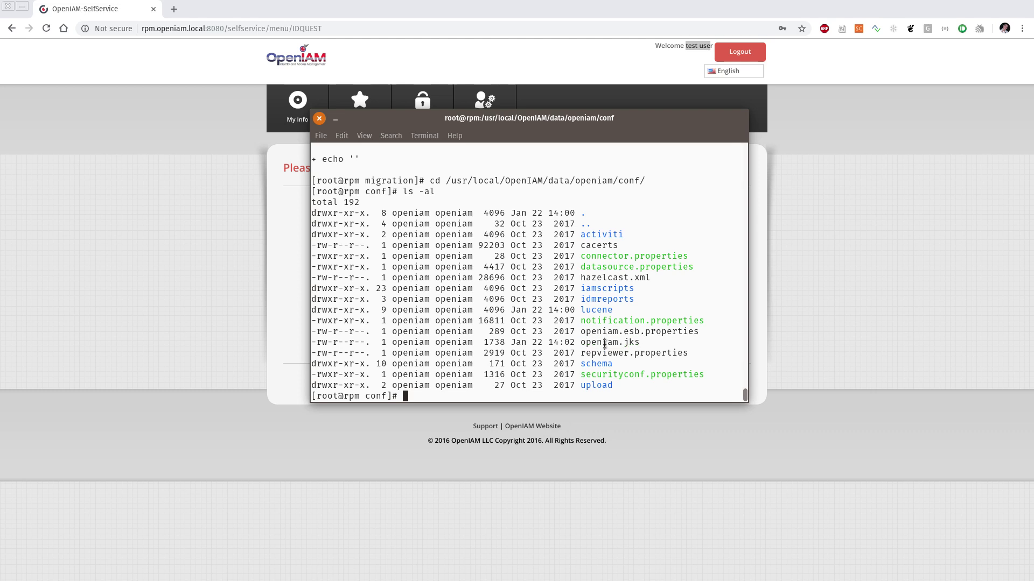
double_click(605, 343)
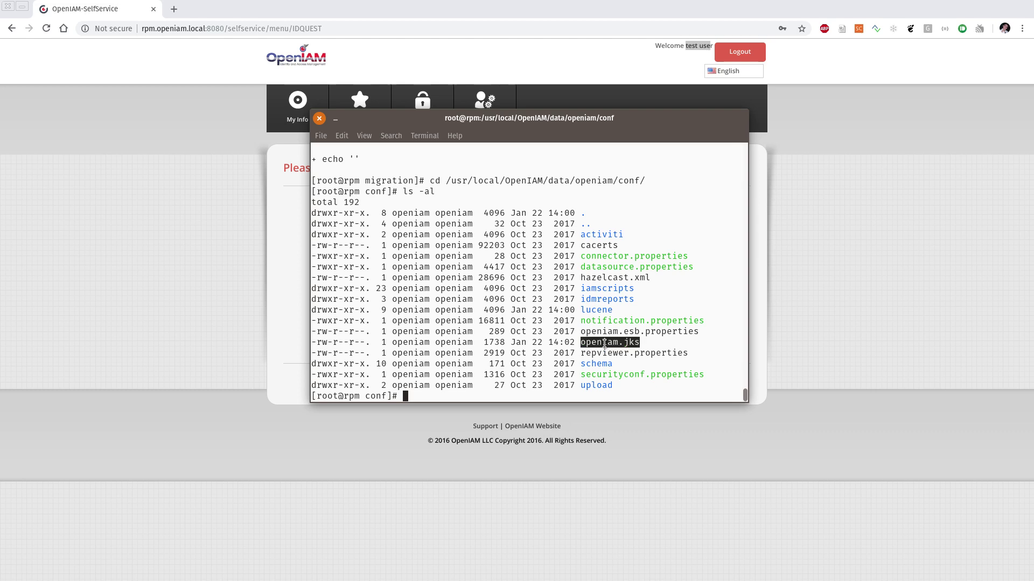
Step: Cancel the command line, draft a check of /data/openiam/conf/jks/openiam.jks, and close the Files window
key(ctrl+c)
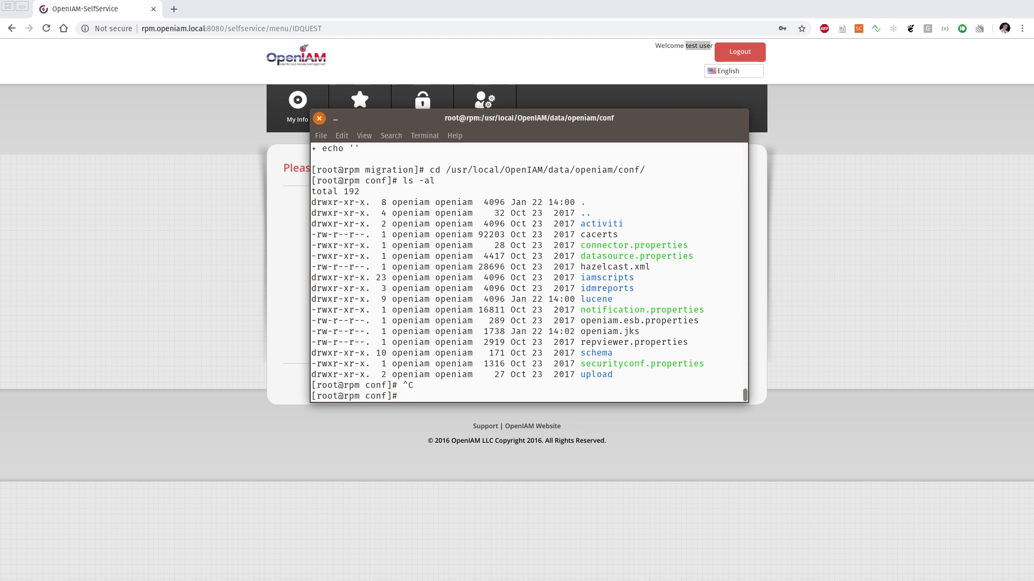
text(ls -al /data/openiam/conf/jks/openiam.jks)
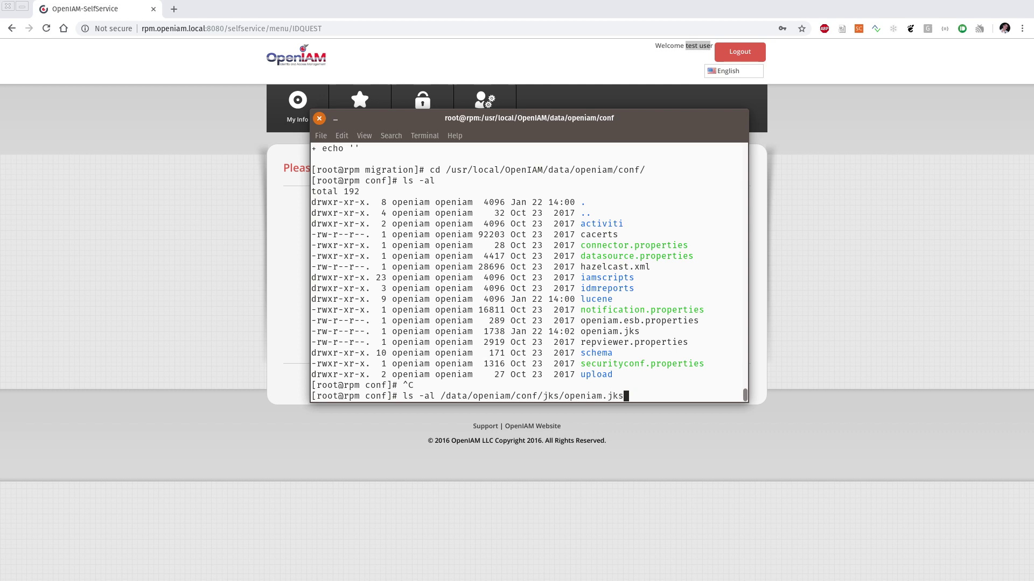
key(BackSpace)
key(BackSpace)
key(BackSpace)
key(BackSpace)
key(BackSpace)
key(BackSpace)
key(BackSpace)
key(BackSpace)
key(BackSpace)
key(BackSpace)
key(BackSpace)
key(BackSpace)
key(BackSpace)
key(BackSpace)
key(BackSpace)
key(BackSpace)
key(BackSpace)
key(BackSpace)
key(BackSpace)
key(BackSpace)
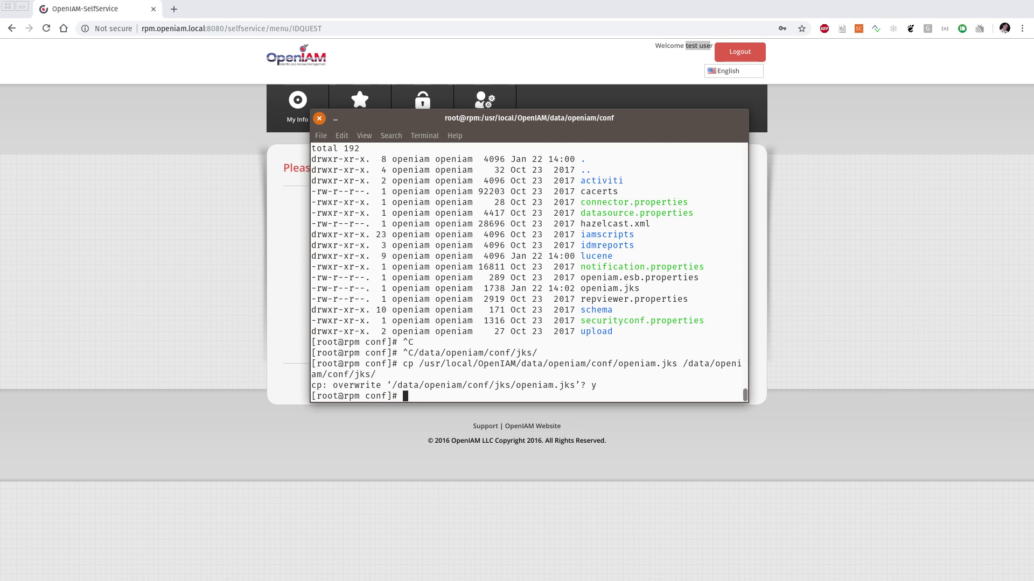
key(super)
key(super)
key(super+e)
key(ctrl+w)
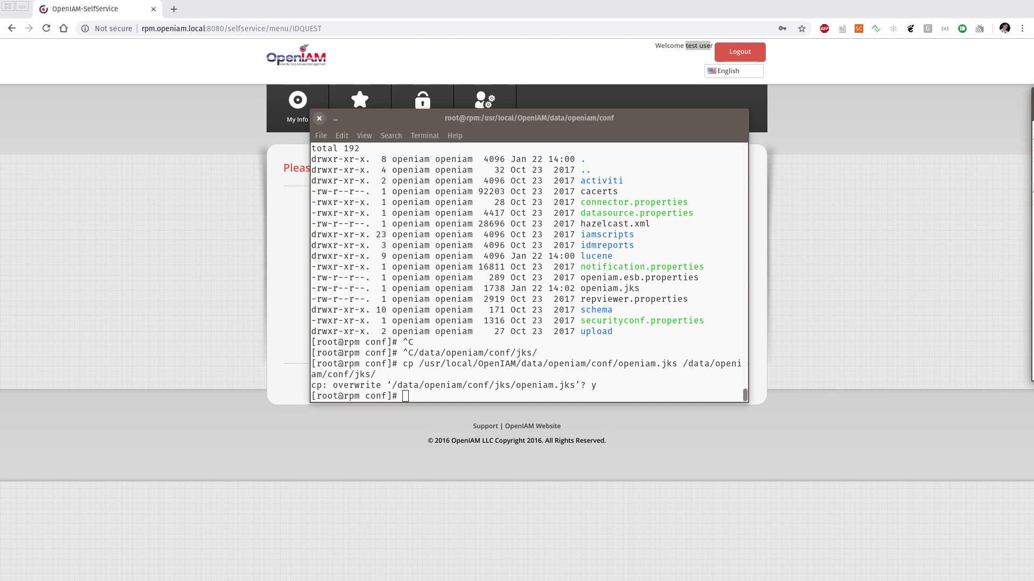
drag(493, 146, 645, 212)
drag(496, 239, 601, 242)
click(603, 250)
key(Up)
key(Up)
key(Up)
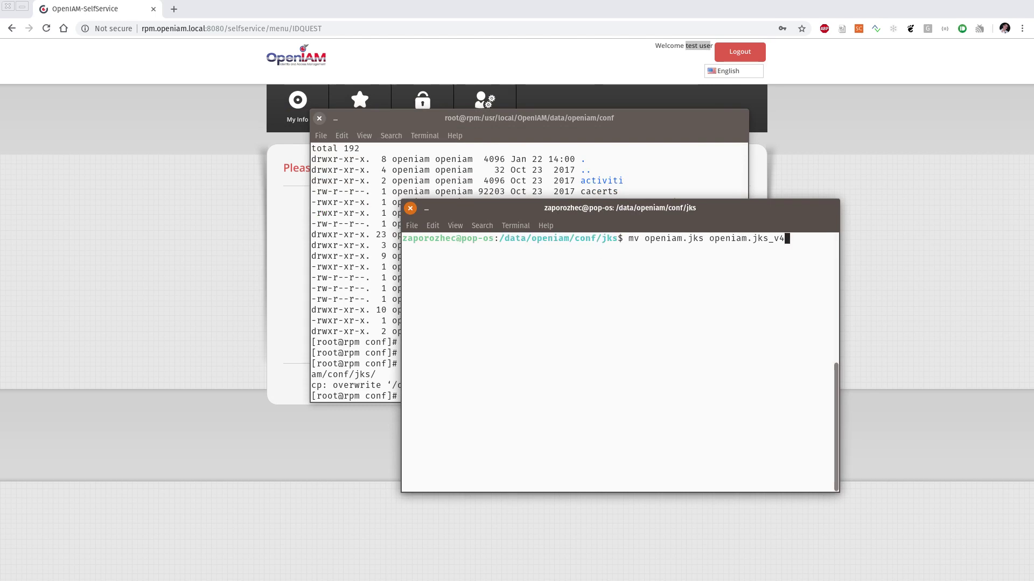
key(Up)
key(Up)
key(Up)
key(Up)
key(Up)
key(ctrl+u)
text(scp )
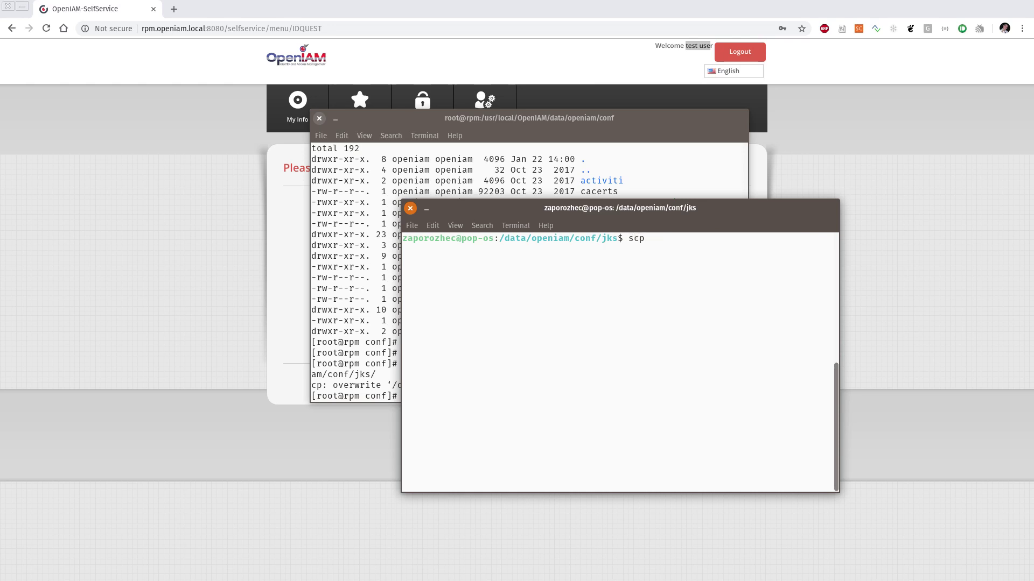
text(root@rpm.openiam.local:)
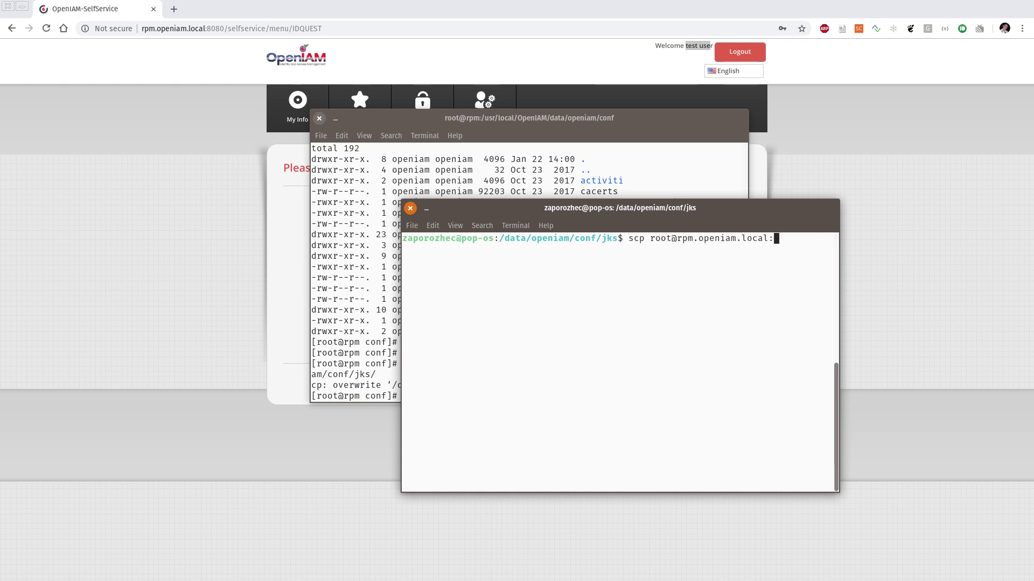
Step: Copy the server's openiam.jks keystore into the local jks folder via scp, entering the password
drag(619, 208, 748, 141)
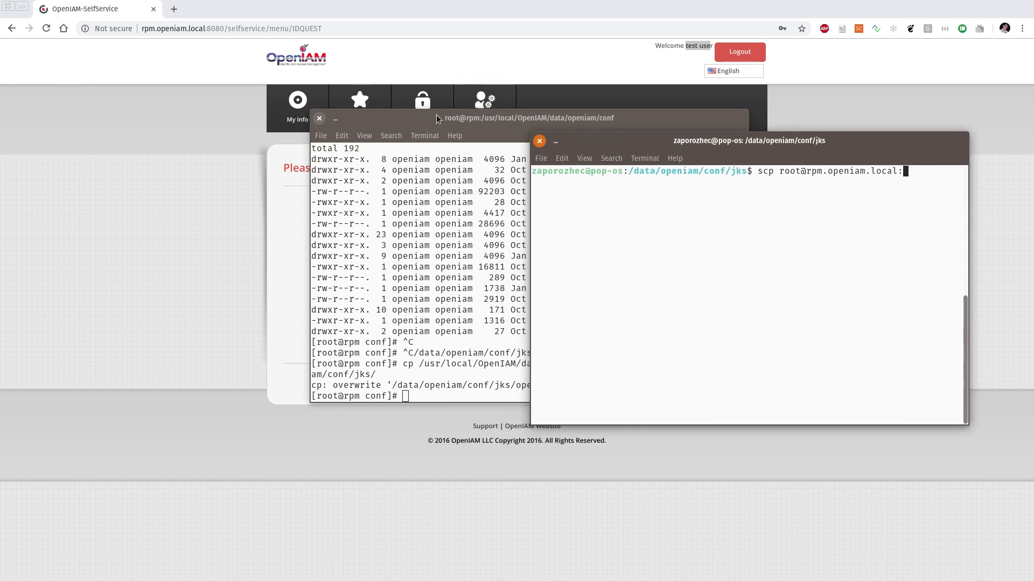
drag(436, 122, 321, 123)
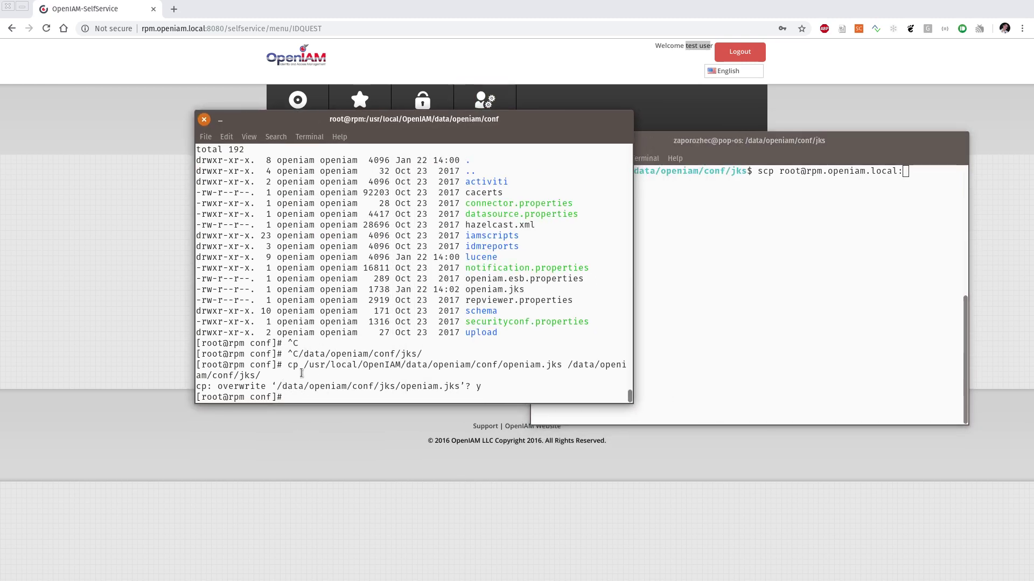
drag(303, 366, 562, 366)
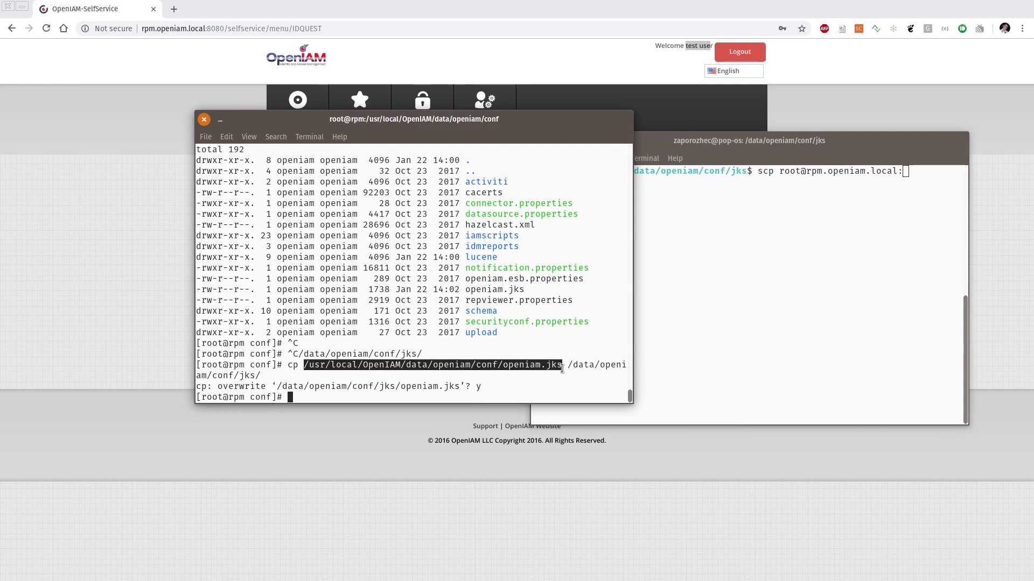
middle_click(749, 263)
text(.jks .)
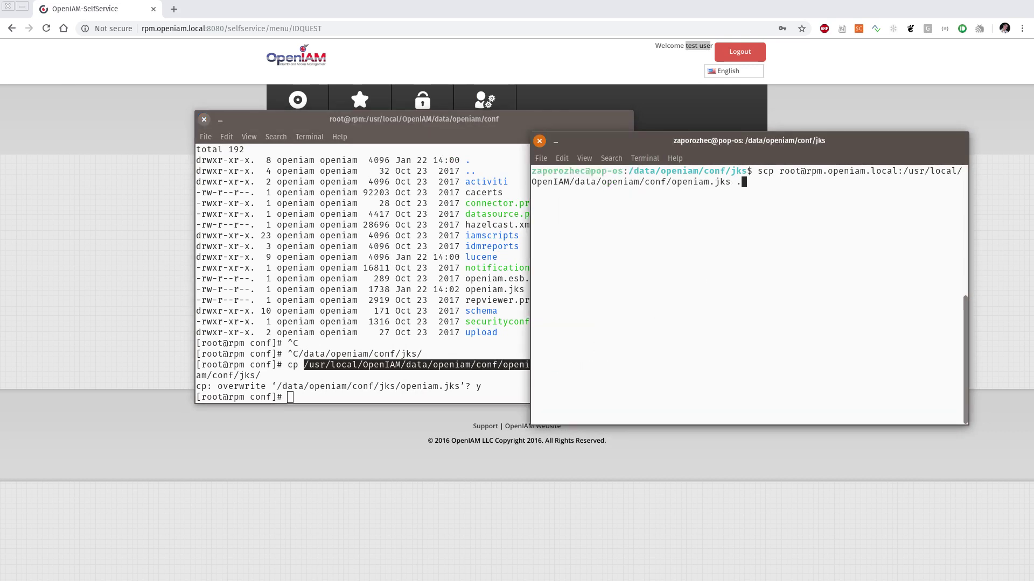
key(Return)
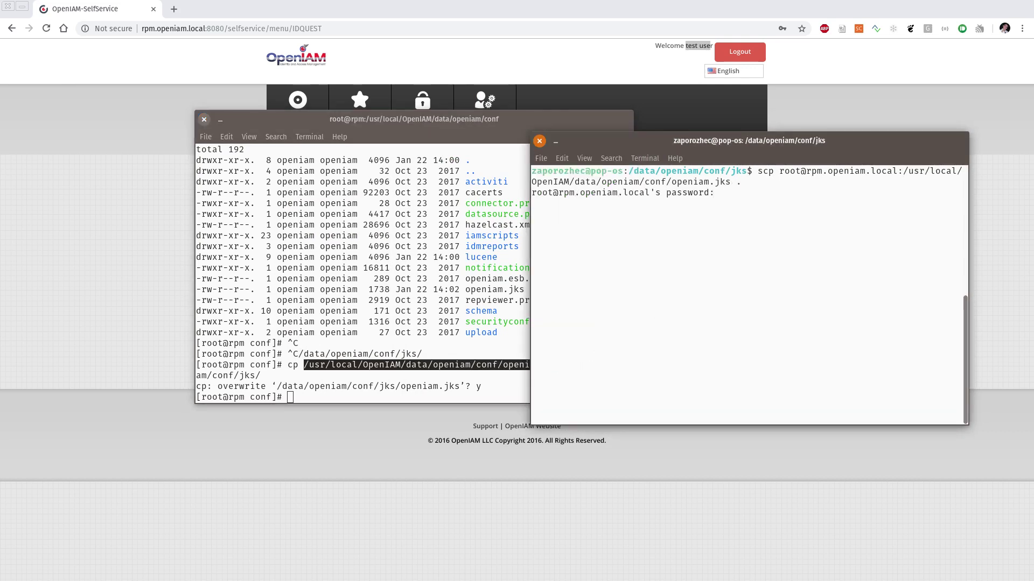
key(Return)
Step: List the jks folder with ls -al to confirm openiam.jks sits beside openiam.jks_v4
text(ls -al)
key(Return)
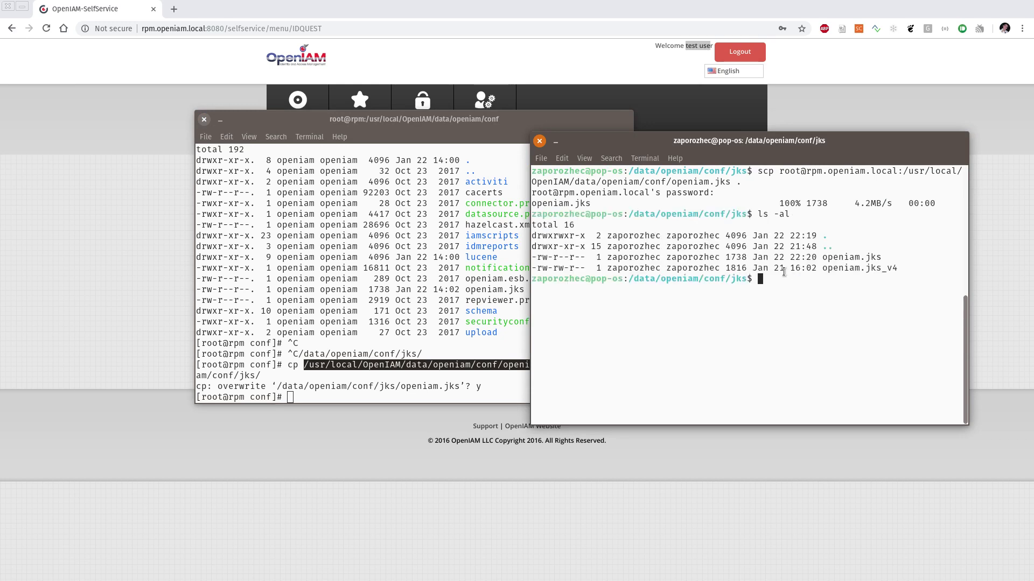
click(791, 260)
drag(763, 257, 883, 257)
click(818, 266)
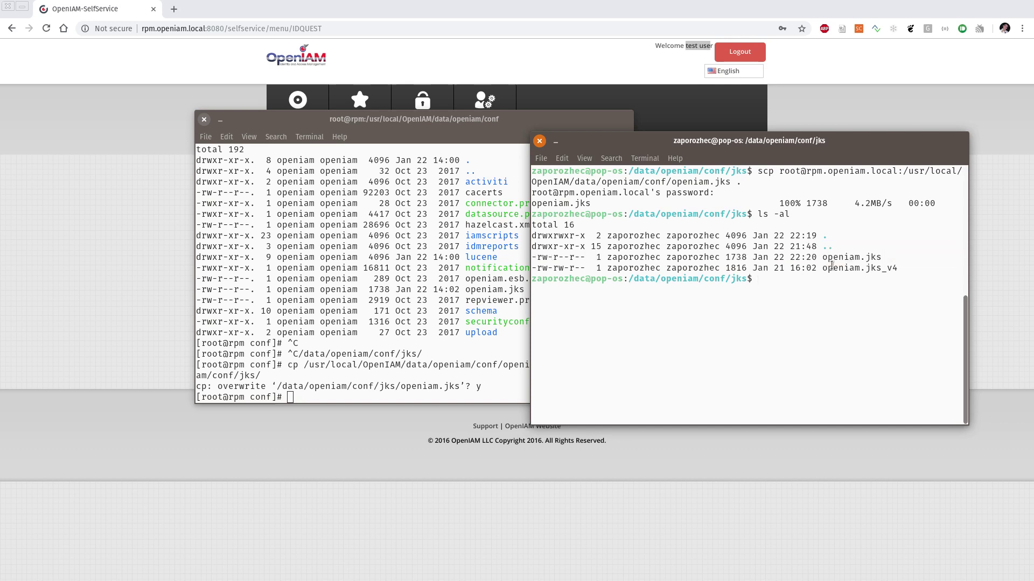
key(alt+Tab)
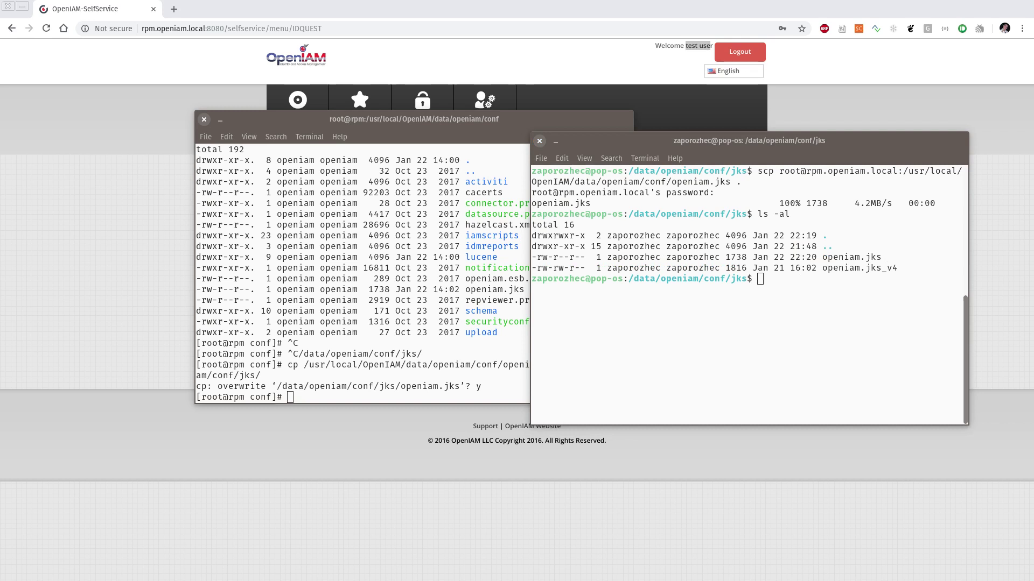
drag(1026, 156, 601, 156)
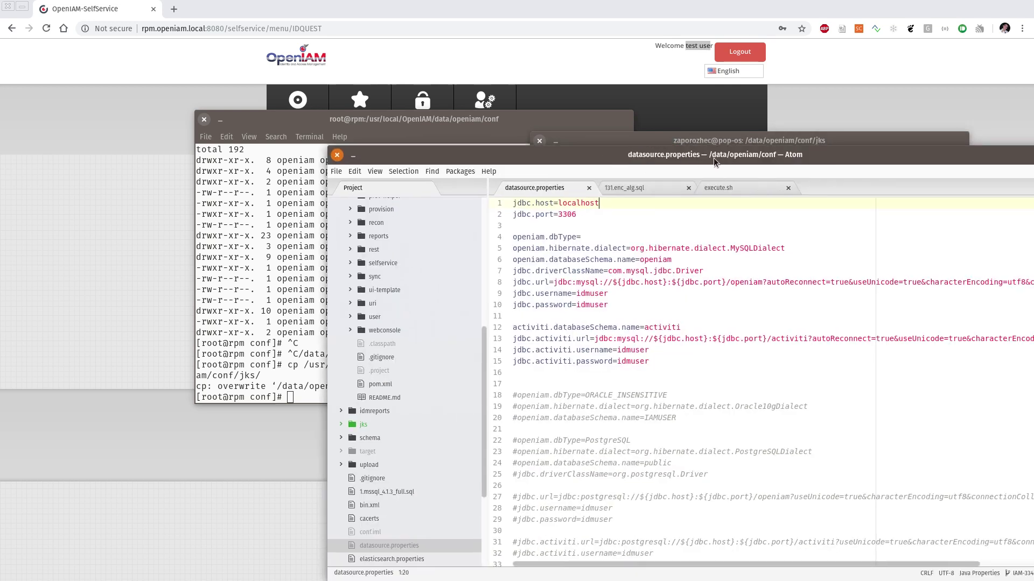
Step: Replace localhost with rpm.openiam.local in the jdbc.host line of datasource.properties
double_click(579, 203)
click(544, 214)
click(554, 202)
double_click(575, 203)
text(rpm.openiam.local)
Step: Check the database port value 3306 in datasource.properties
double_click(567, 214)
key(Down)
double_click(570, 215)
click(579, 214)
double_click(561, 215)
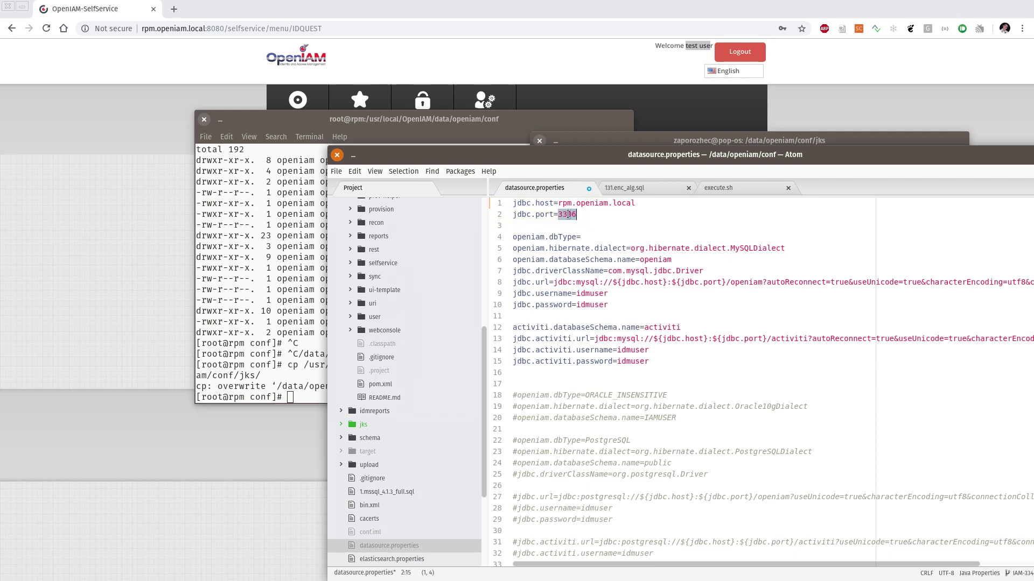
drag(578, 164, 539, 144)
click(564, 218)
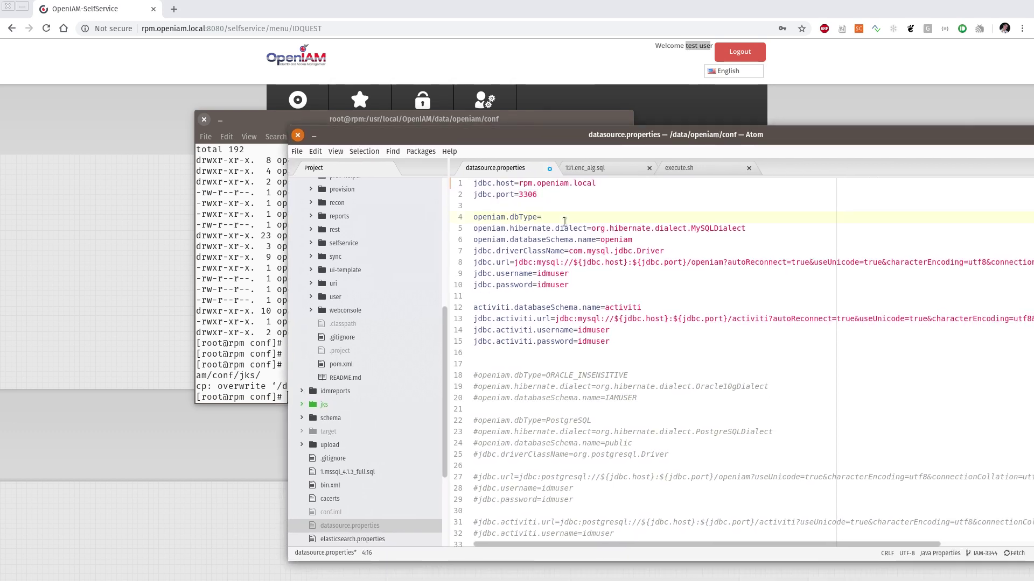
Step: Review the database username and password lines, then save datasource.properties
drag(570, 285, 474, 273)
double_click(552, 273)
double_click(553, 285)
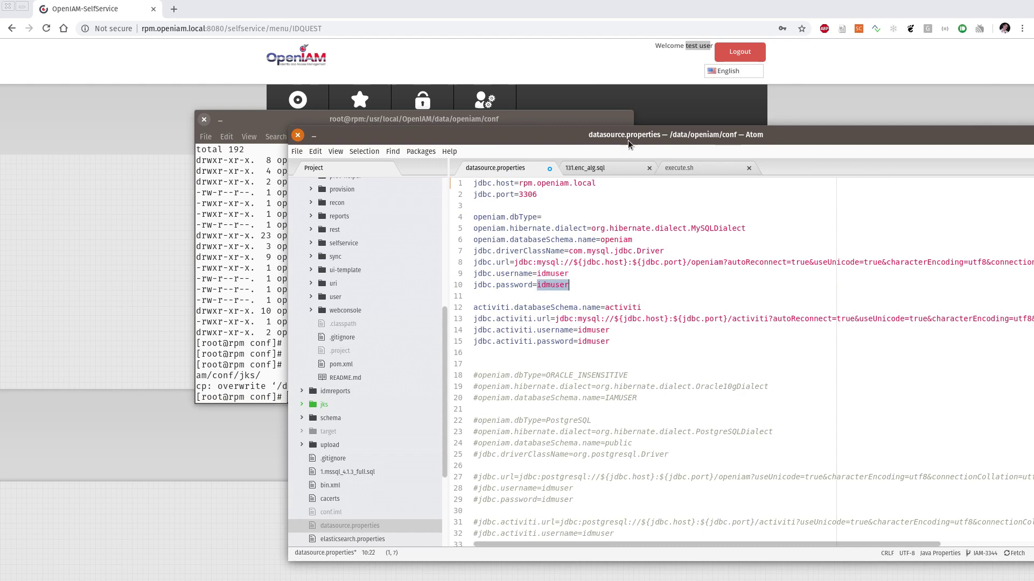
drag(629, 140, 520, 112)
click(543, 239)
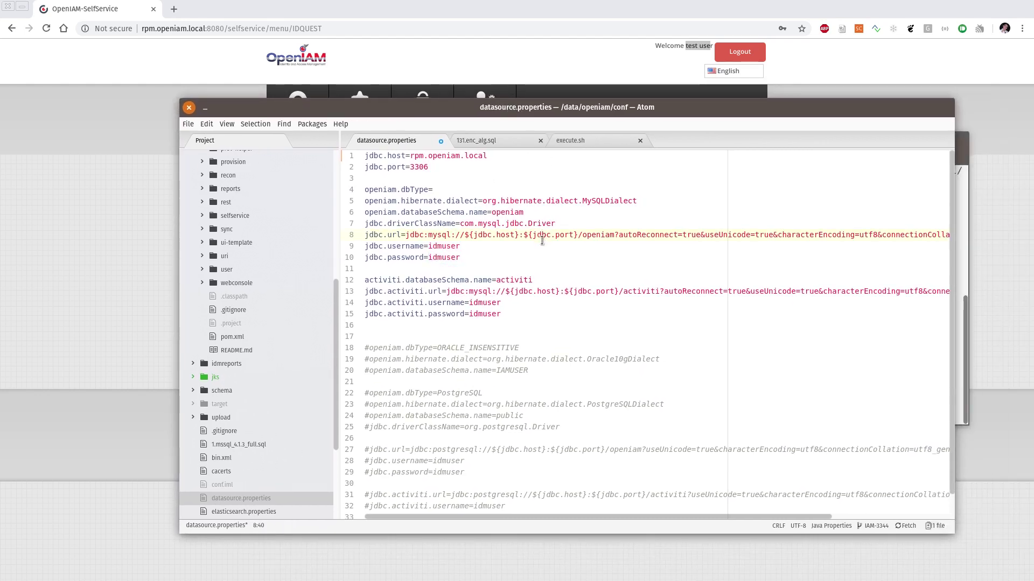
key(ctrl+s)
key(alt+Tab)
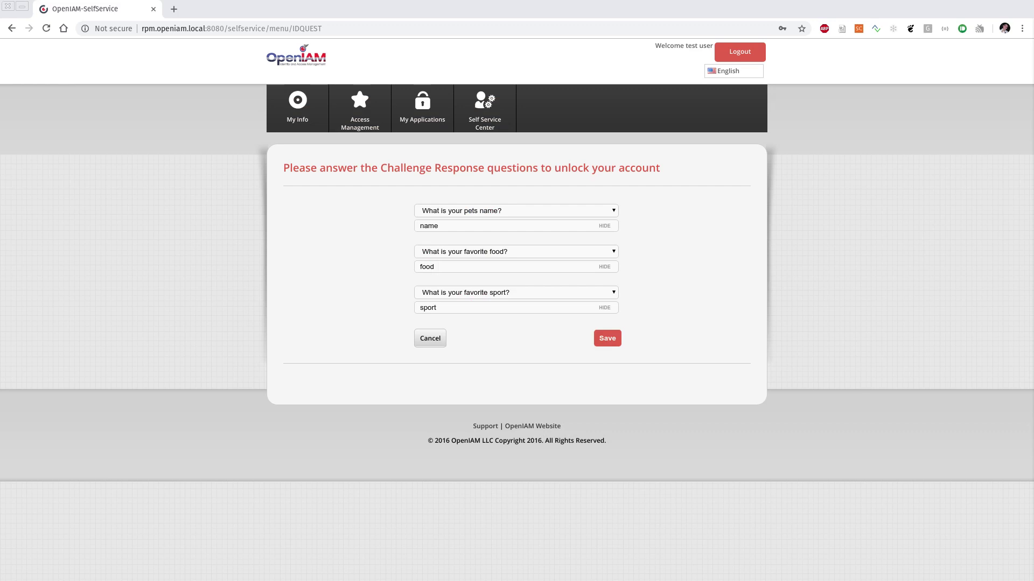
Step: Open a new browser tab and load localhost:8080/webconsole
key(alt+Tab)
key(alt+Tab)
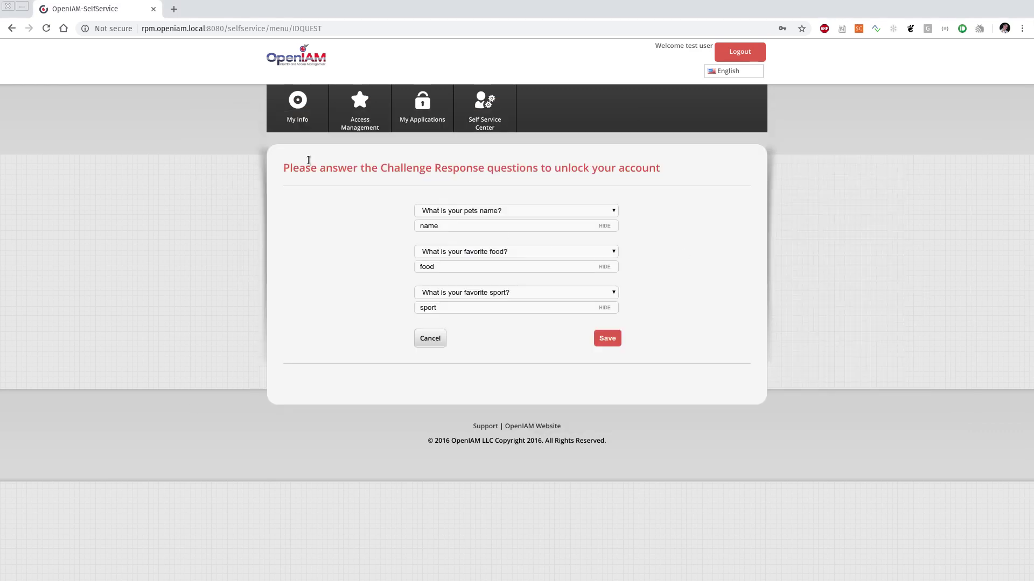
click(174, 8)
text(loca)
key(End)
key(Home)
key(ctrl+shift+Right)
key(End)
key(Return)
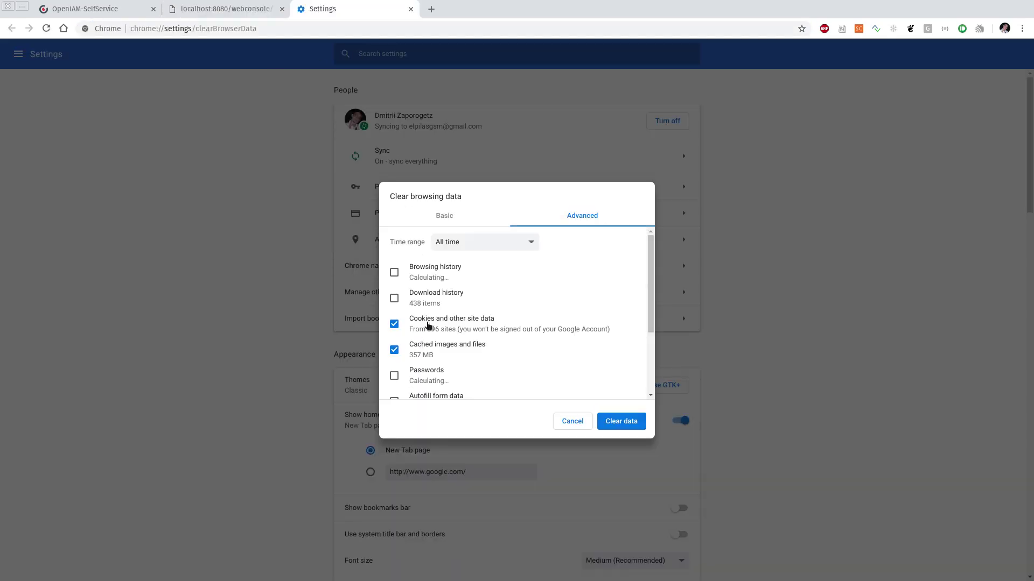
Step: Clear all-time cookies and cached files, then return to the web console tab
click(611, 421)
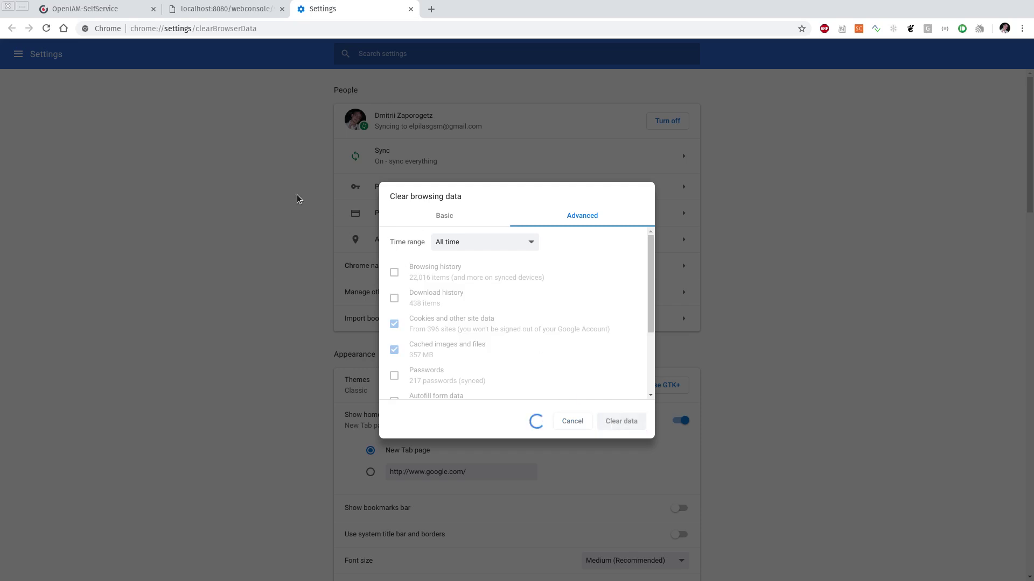
click(233, 9)
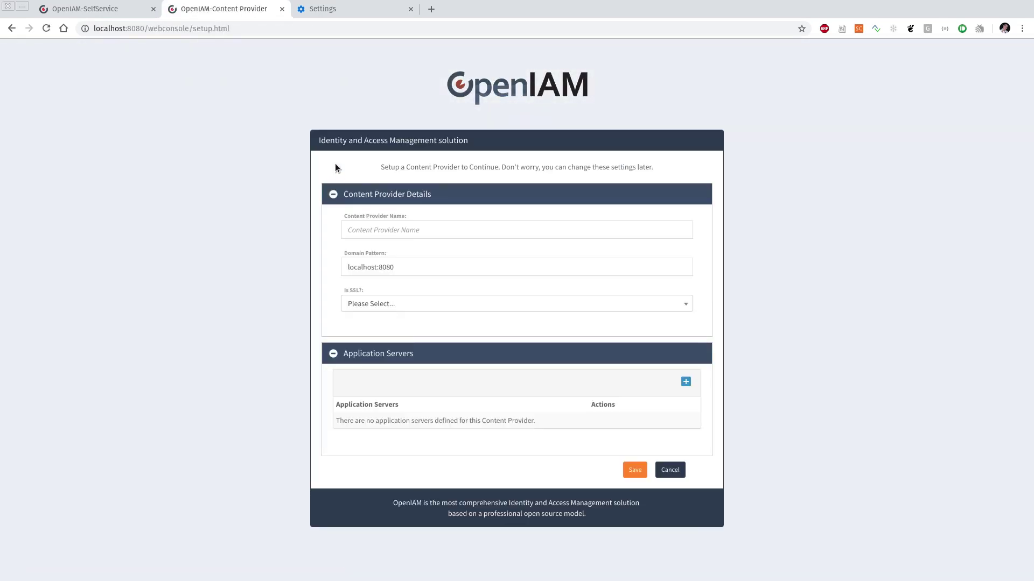
Step: Name the content provider 'default' and set Is SSL? to No
click(384, 226)
text(def)
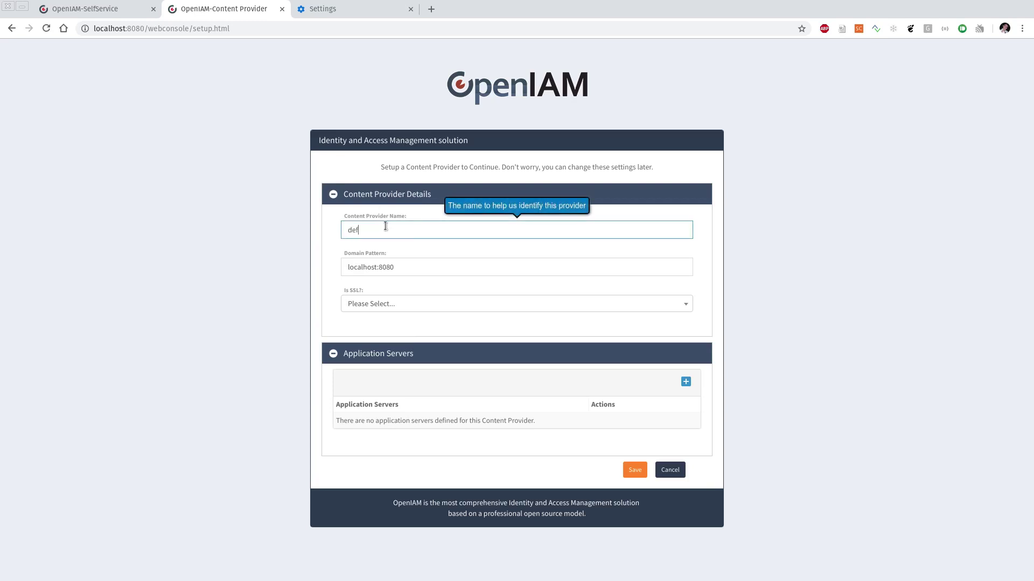
text(ault)
click(393, 303)
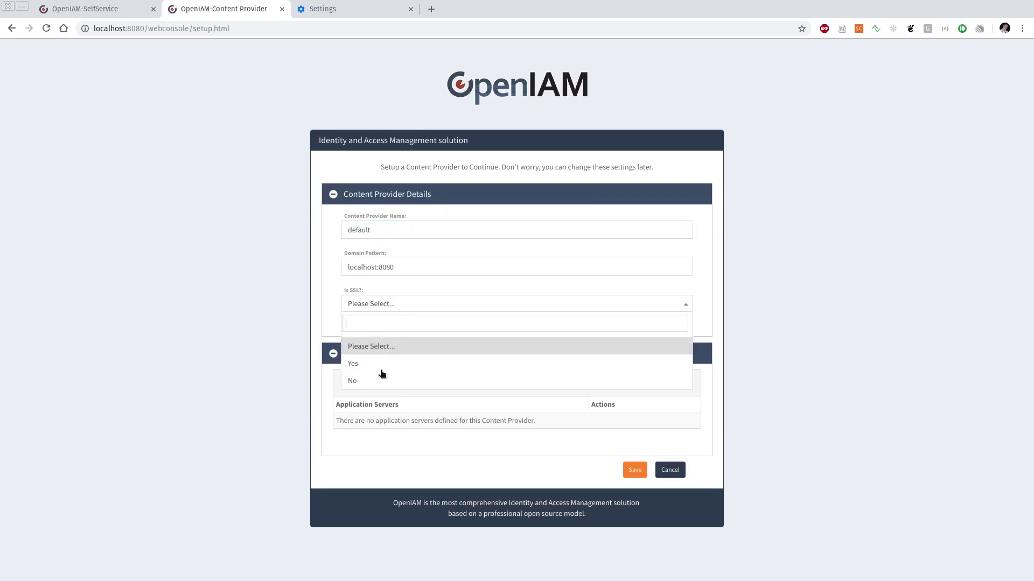
click(673, 381)
click(685, 382)
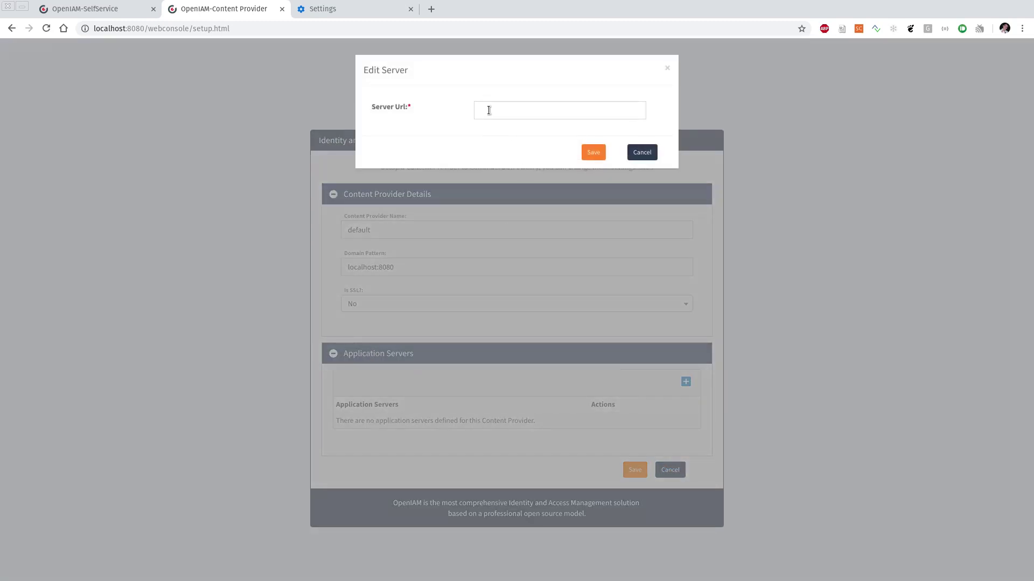
click(489, 111)
text(h)
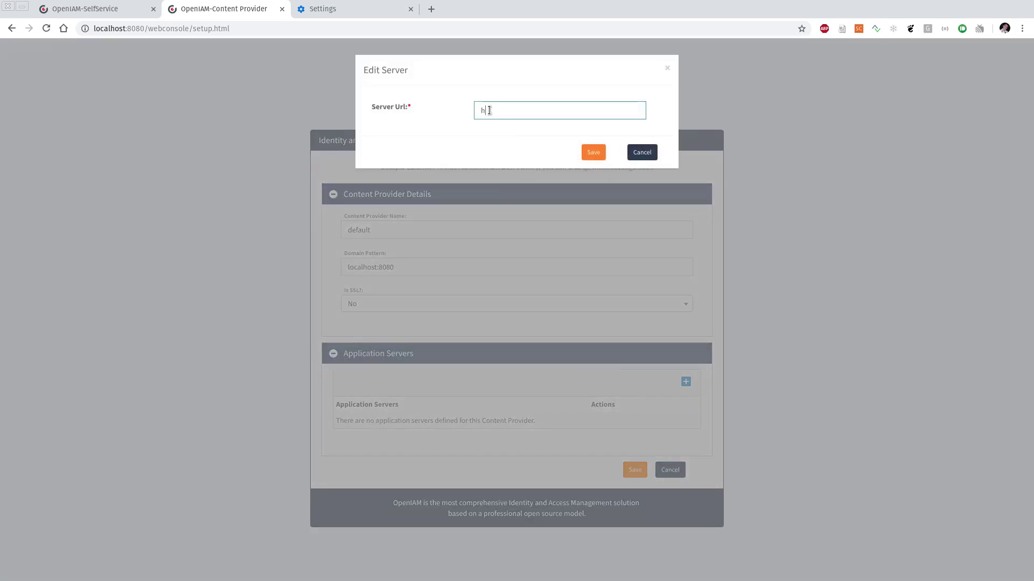
text(ttp://localhost:8080)
key(ctrl+a)
key(End)
key(ctrl+a)
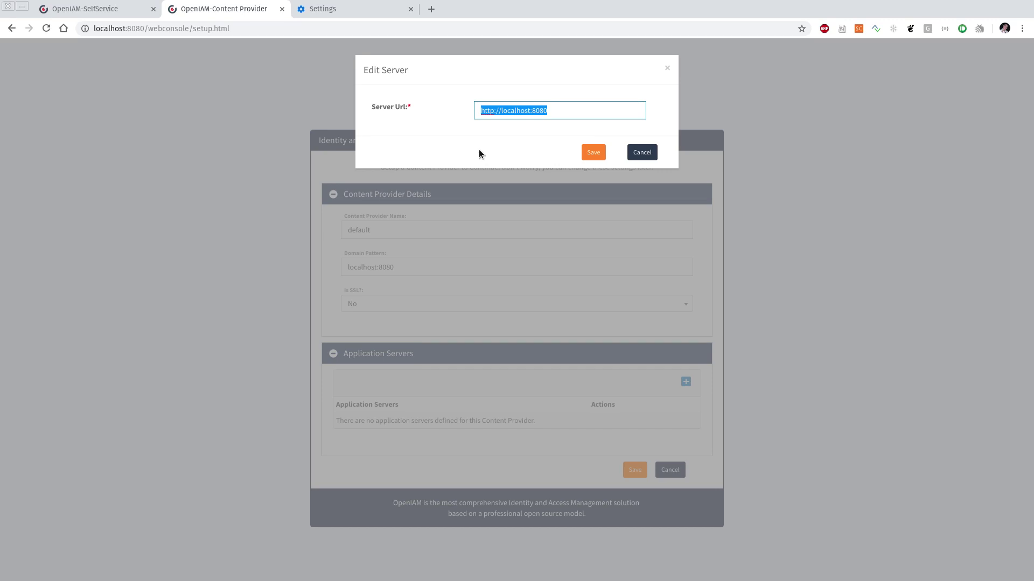
click(594, 153)
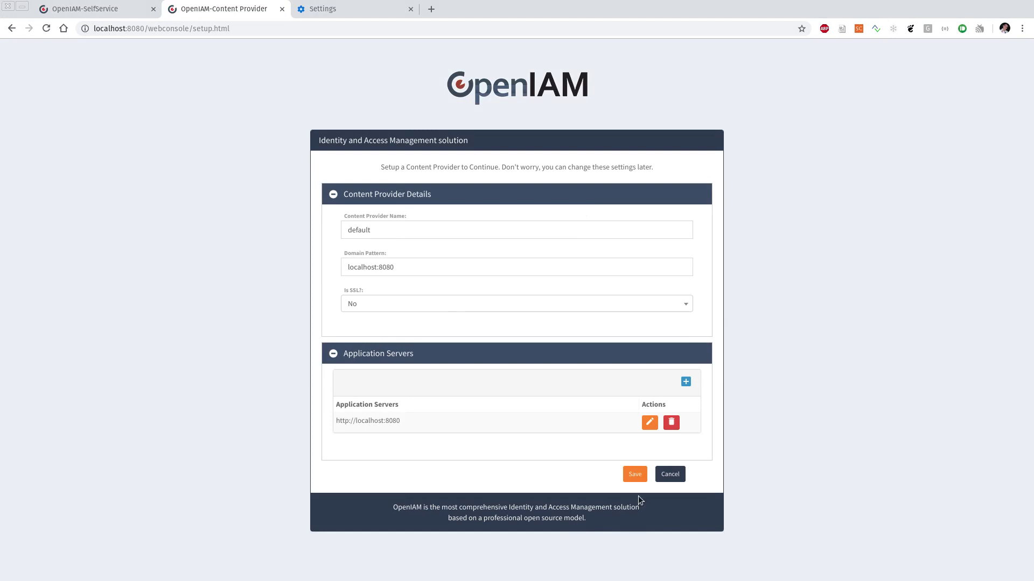
click(635, 474)
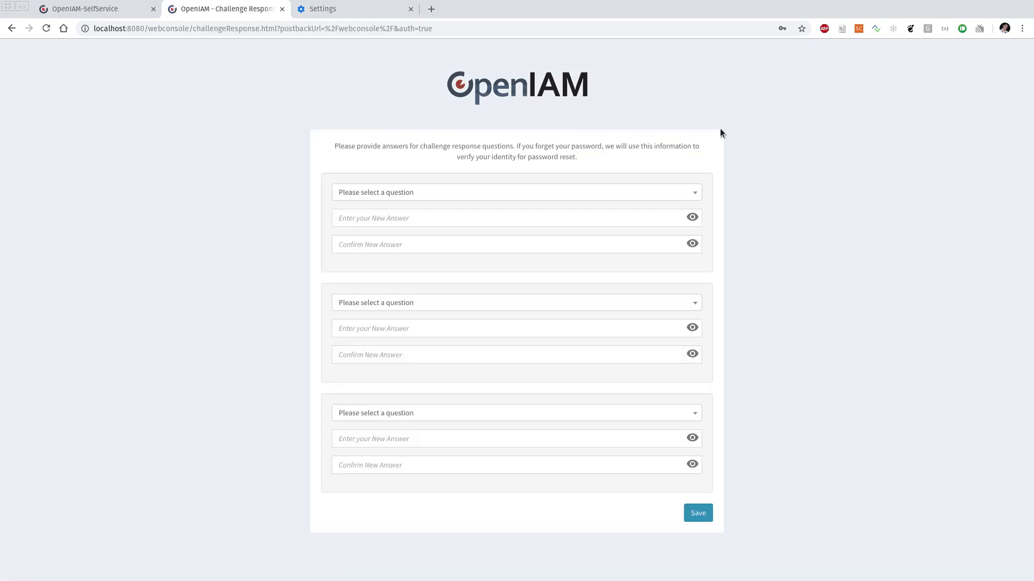
click(466, 193)
click(401, 253)
click(390, 219)
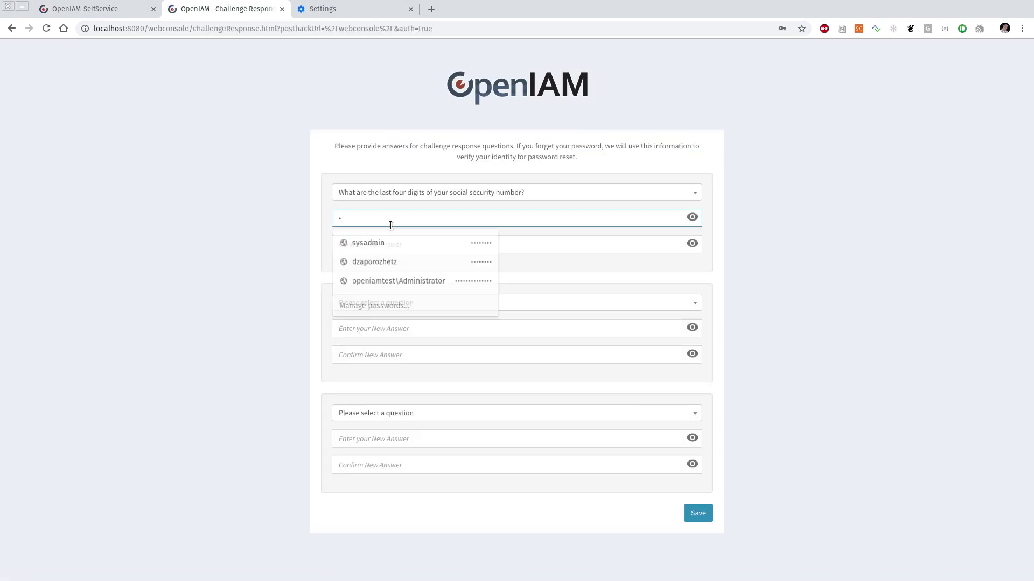
text(1)
click(395, 241)
text(1)
click(391, 299)
click(390, 360)
click(390, 328)
text(1)
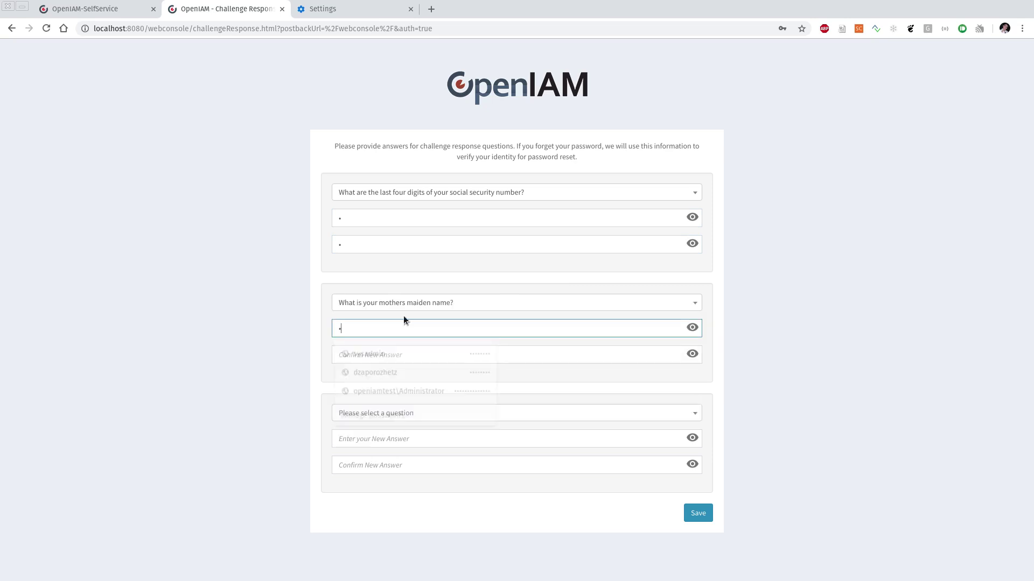
click(409, 354)
Step: Choose the pet's name question, answer it with 1, and save the challenge answers
text(1)
click(412, 413)
click(419, 488)
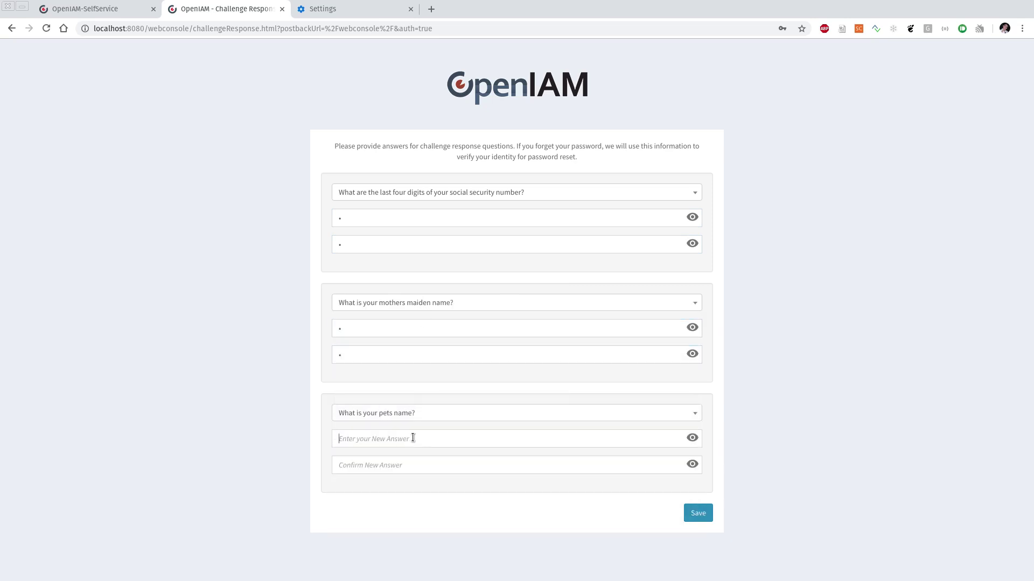
click(413, 437)
text(1)
key(Tab)
text(1)
click(691, 514)
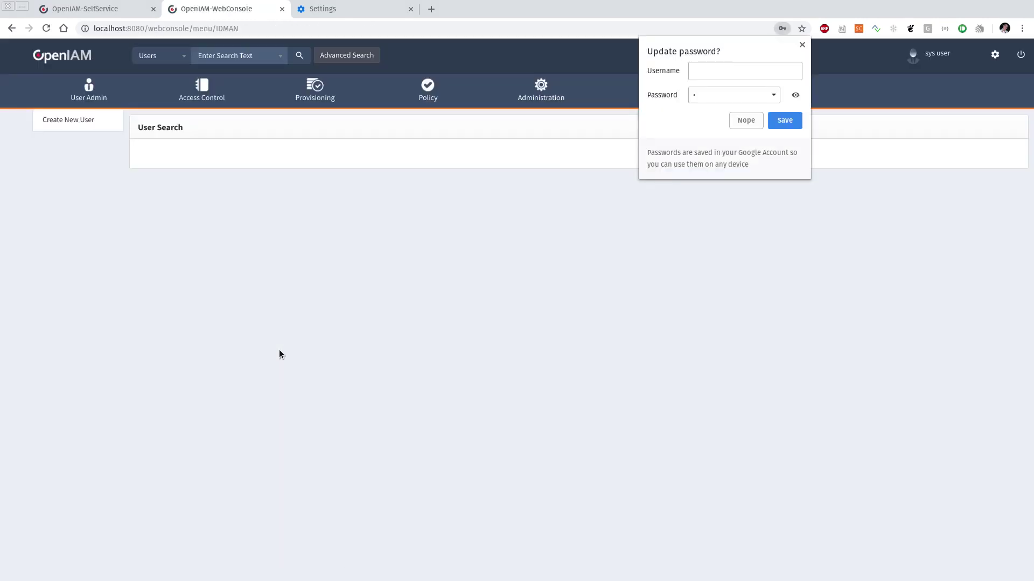
Step: Dismiss Chrome's update-password prompt and move among the user search fields
click(802, 45)
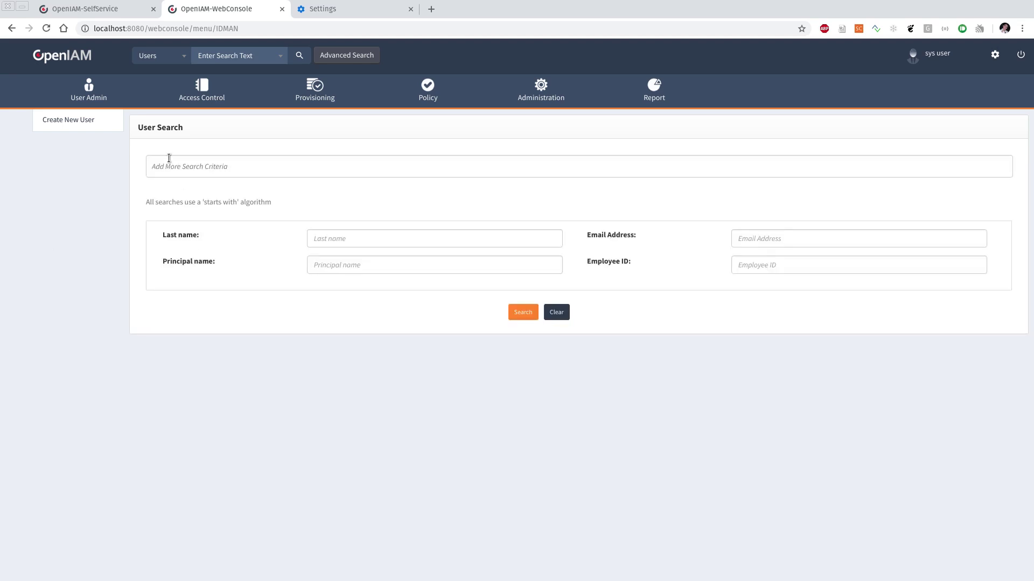
click(357, 240)
click(355, 262)
click(351, 235)
key(Tab)
click(766, 265)
Step: Search 'test' in the header quick user search, then start logging out via the power icon
click(226, 56)
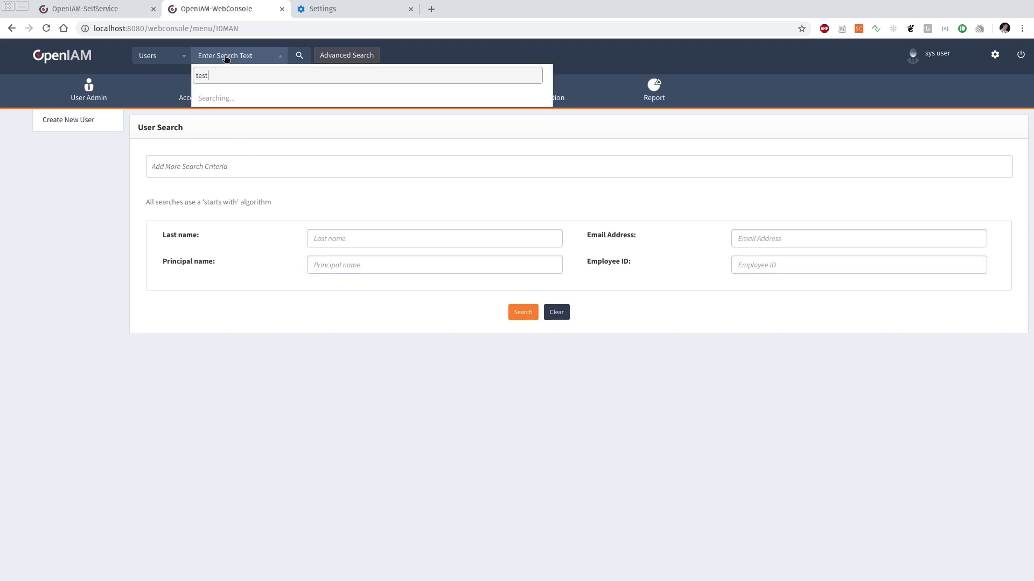
click(37, 45)
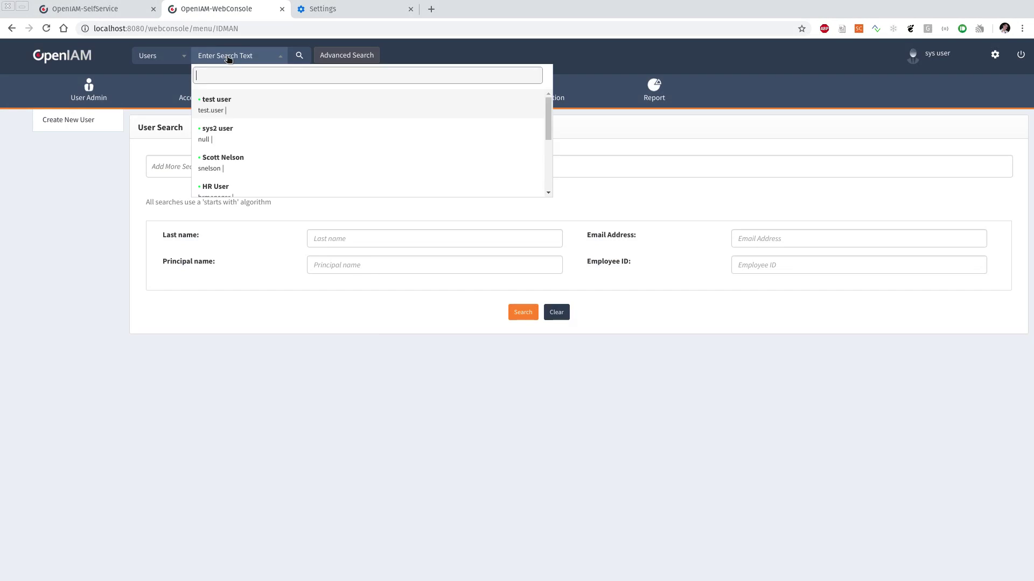
text(test)
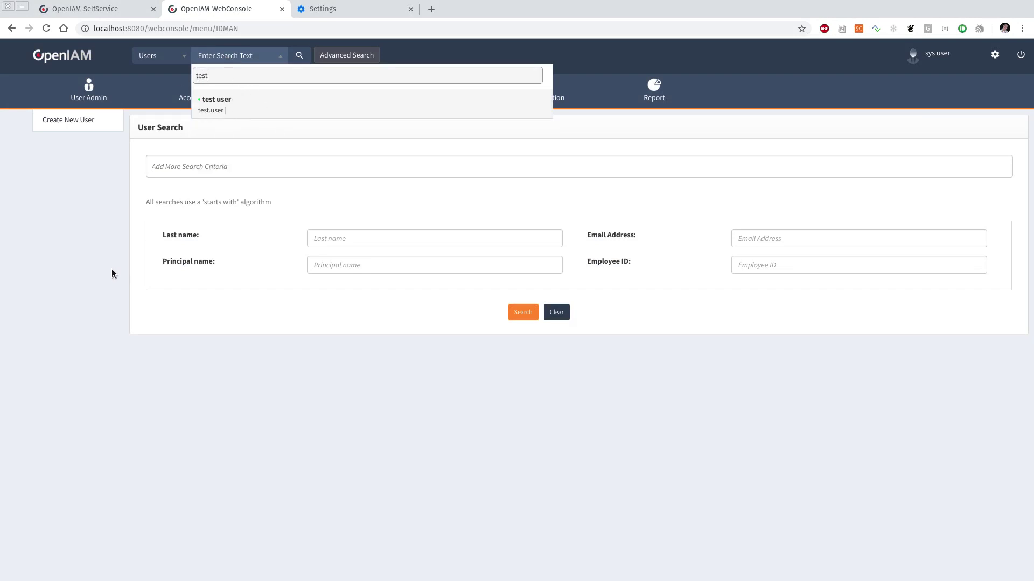
click(1020, 55)
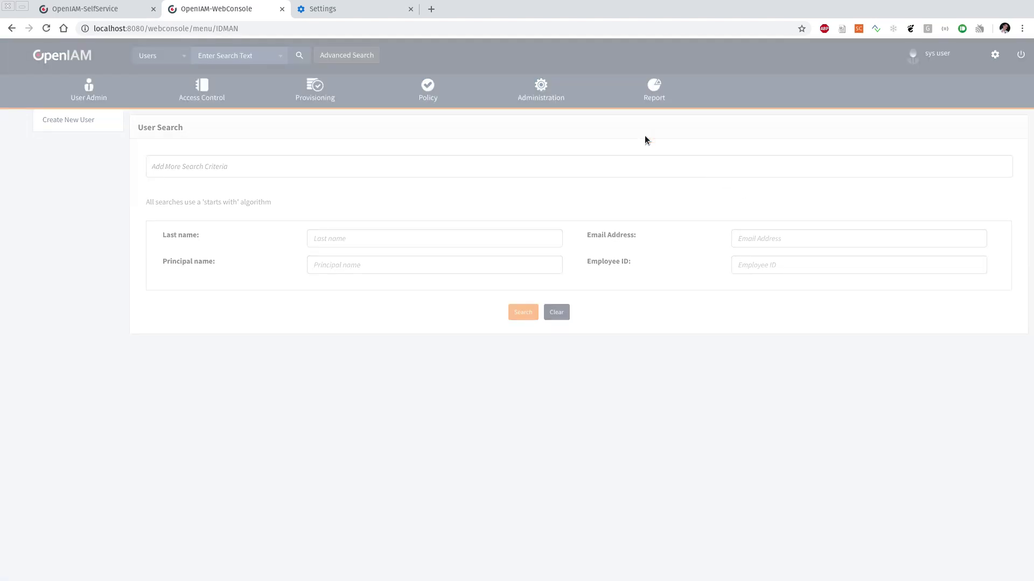
Step: Confirm the logout, load the selfservice login page and enter the test user's login ID
click(633, 136)
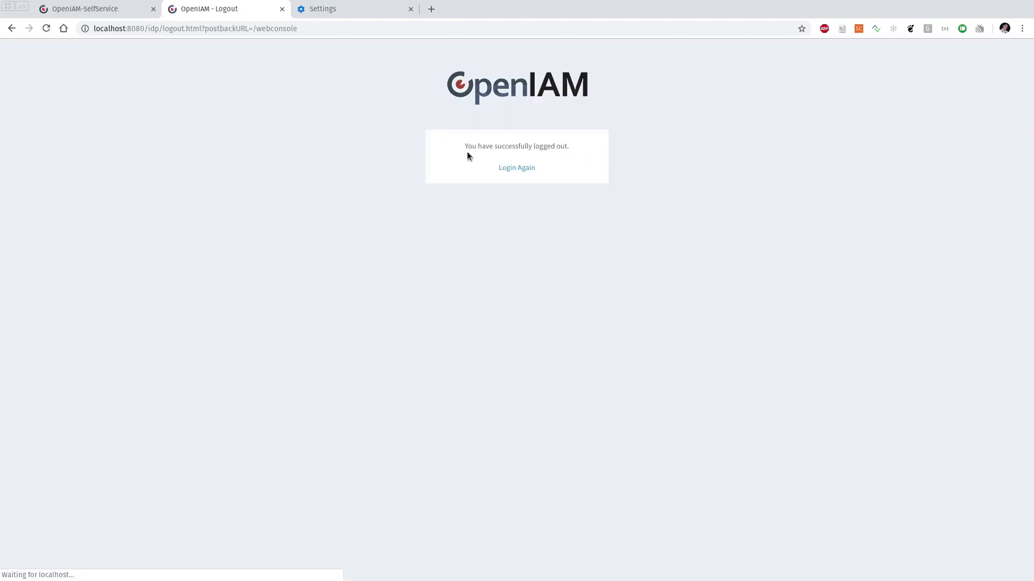
drag(148, 28, 421, 53)
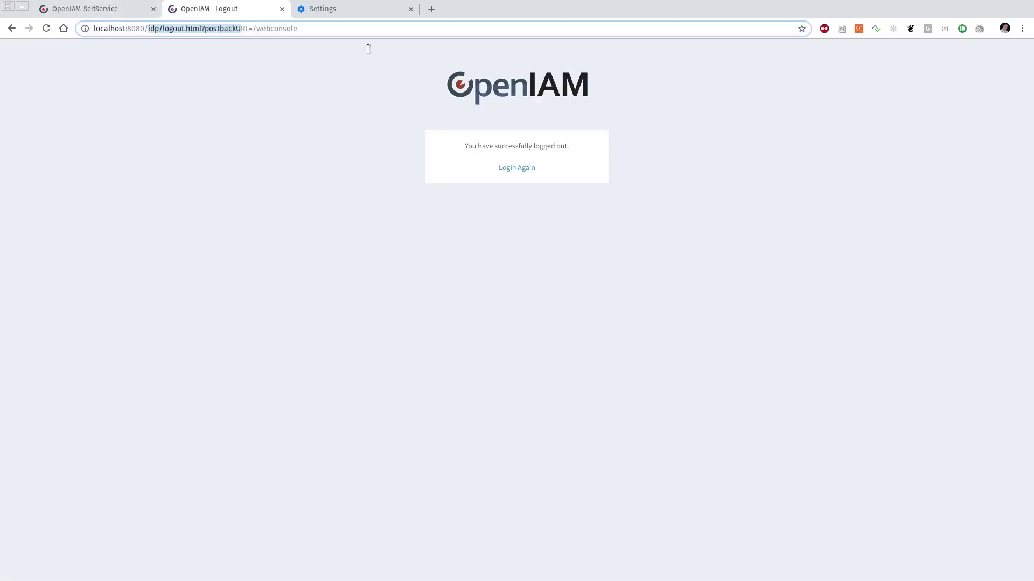
text(selfservice)
key(Return)
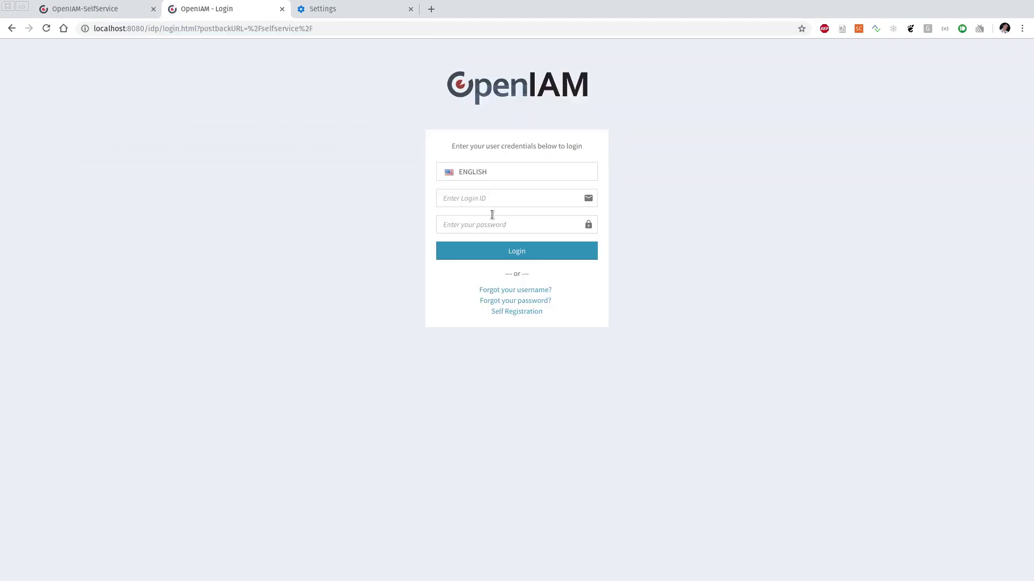
click(483, 196)
text(test.user)
key(Tab)
Step: Sign in with the test user's password and open Self Service Center > Challenge Response
text(********)
key(Return)
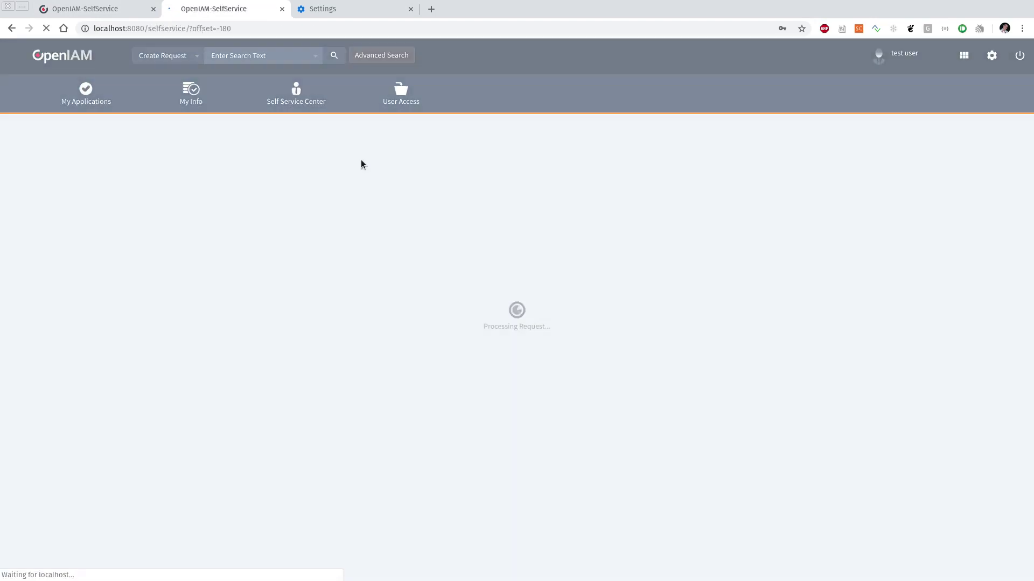
click(293, 105)
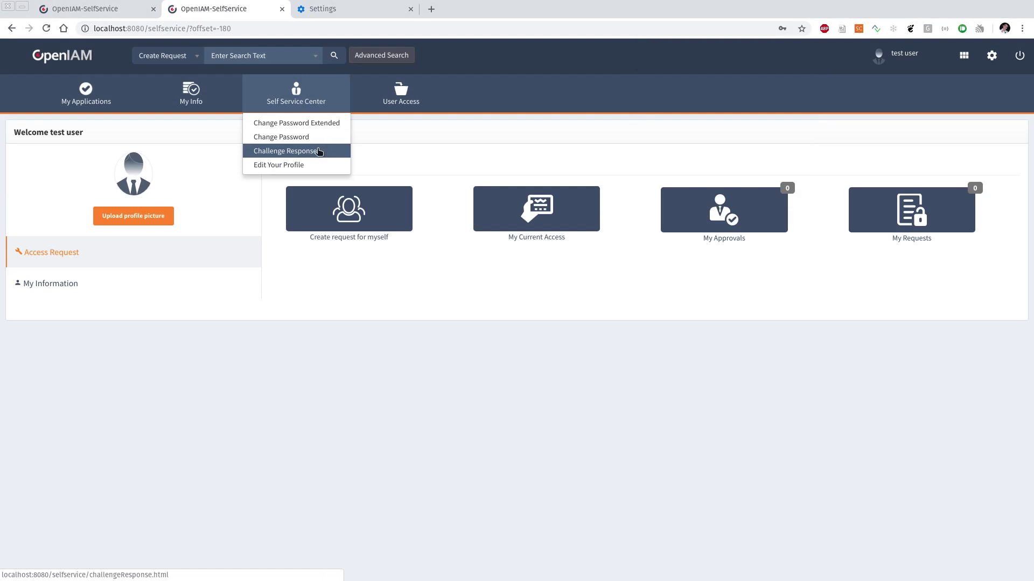
click(319, 152)
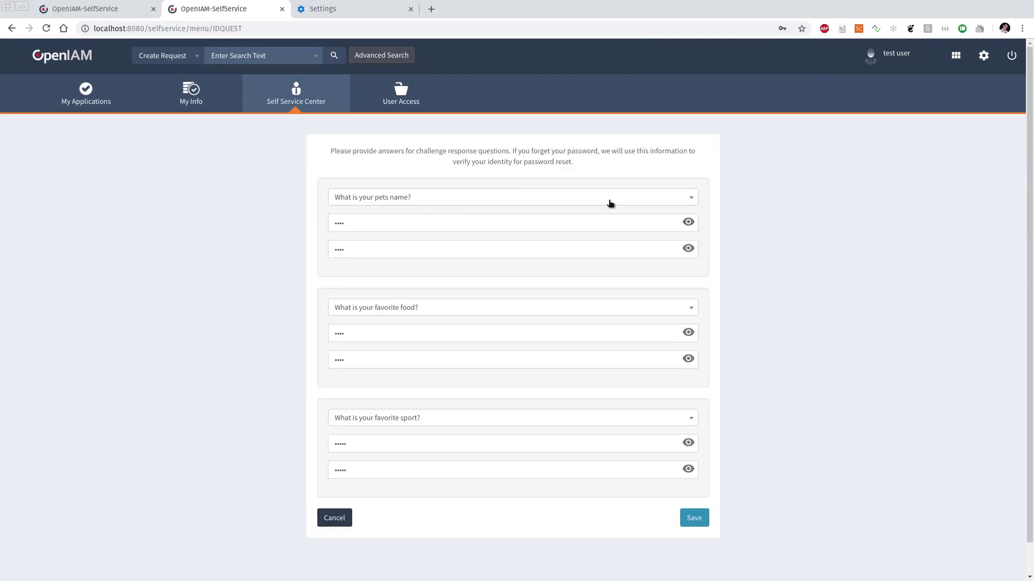
Step: Reveal the pet name, favourite food and sport answers and compare them with the old v3 tab
click(687, 249)
click(688, 337)
click(688, 360)
click(688, 443)
click(688, 469)
click(106, 14)
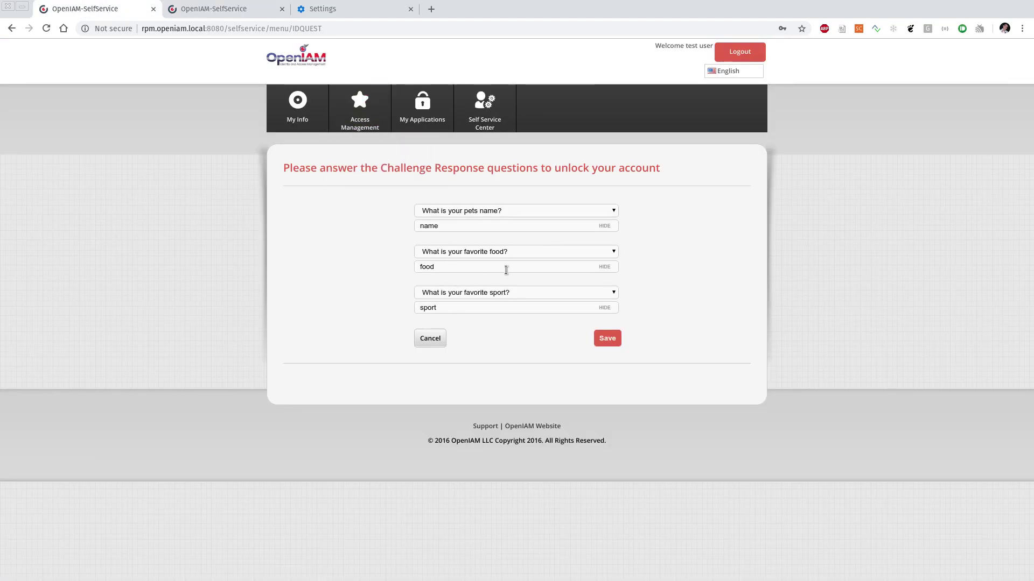
click(194, 6)
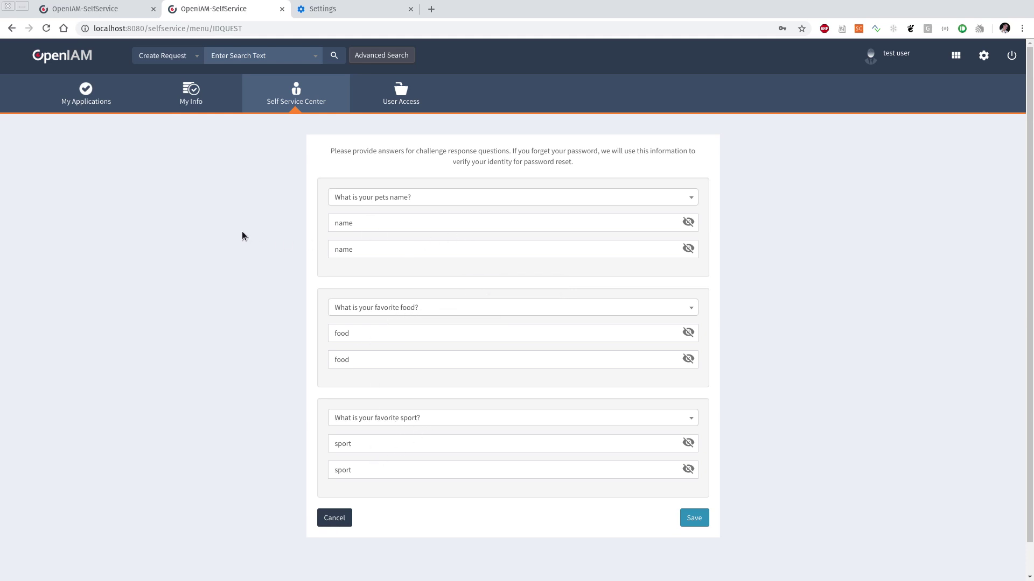
Step: Log the test user out and sign back in with the administrator account
click(1008, 59)
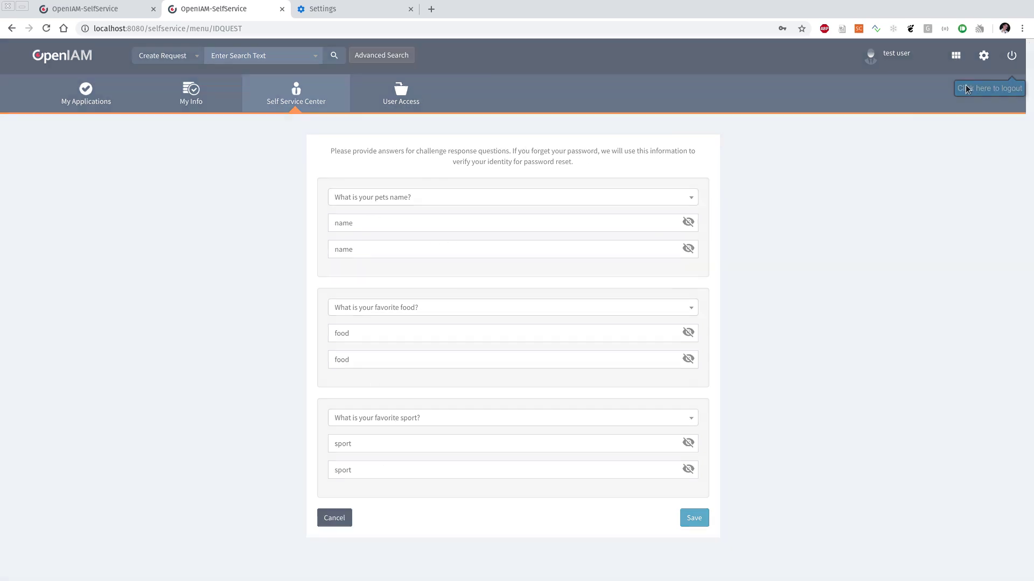
click(629, 136)
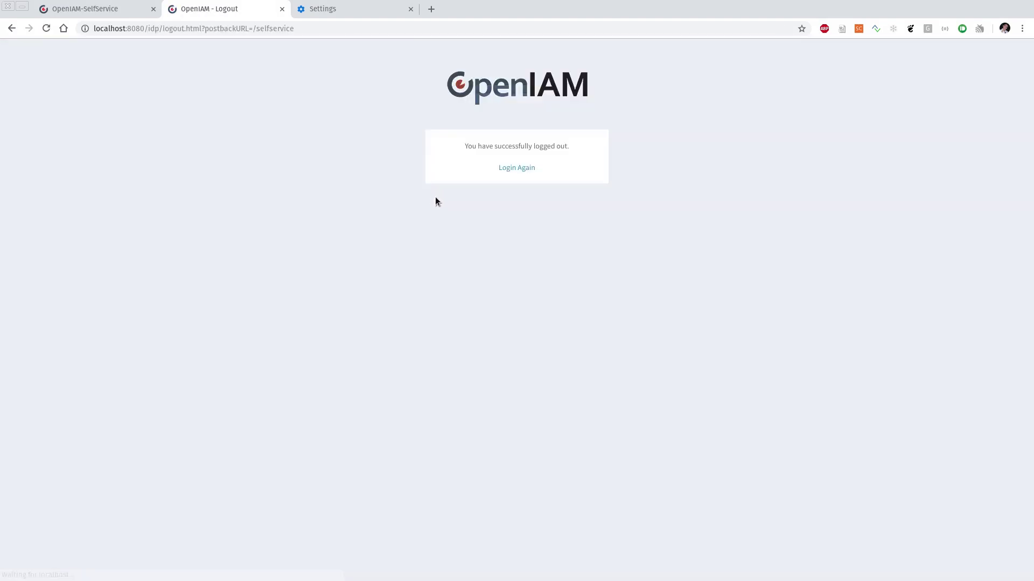
click(508, 169)
click(444, 201)
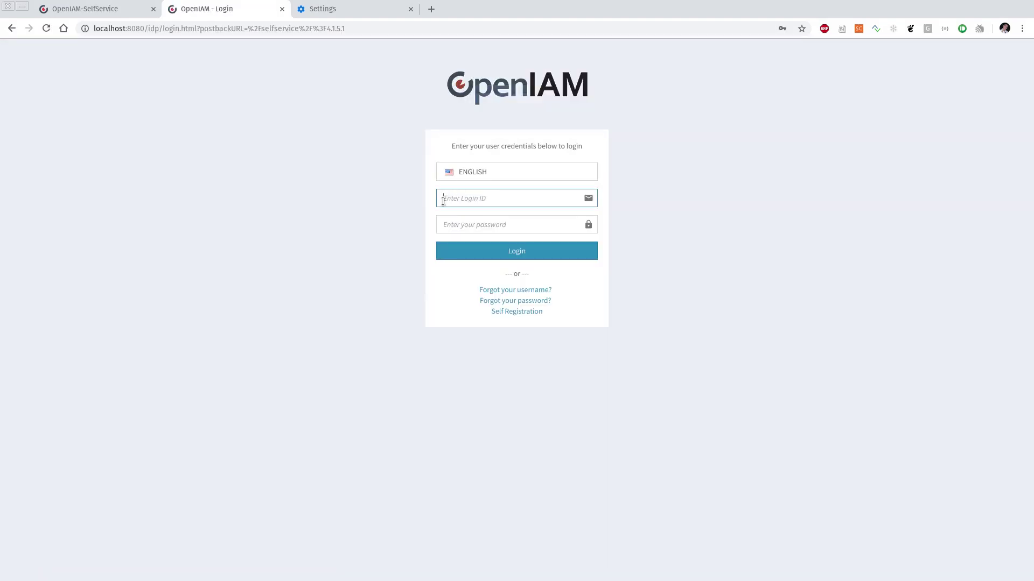
text(sysadmin)
key(Tab)
text(p)
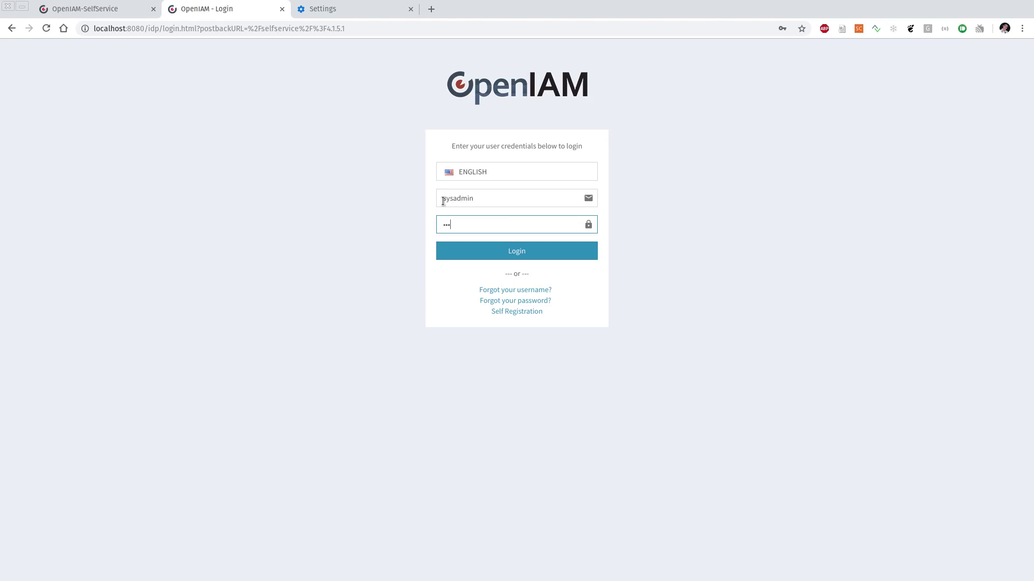
text(asswd00)
key(Return)
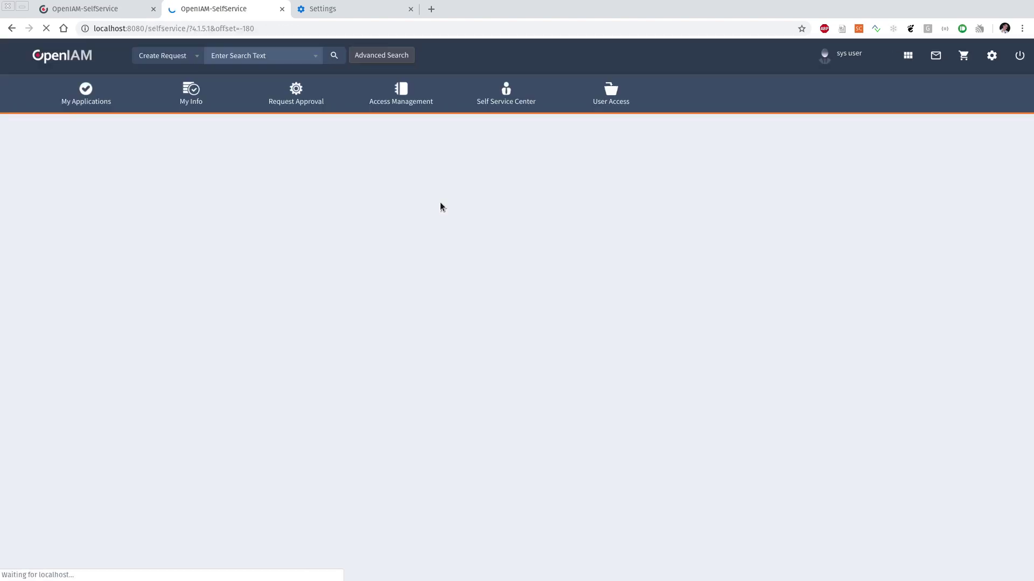
Step: Open the web console at localhost:8080 and go to the system configuration property values
click(508, 29)
text(localhost:8080/webconsole)
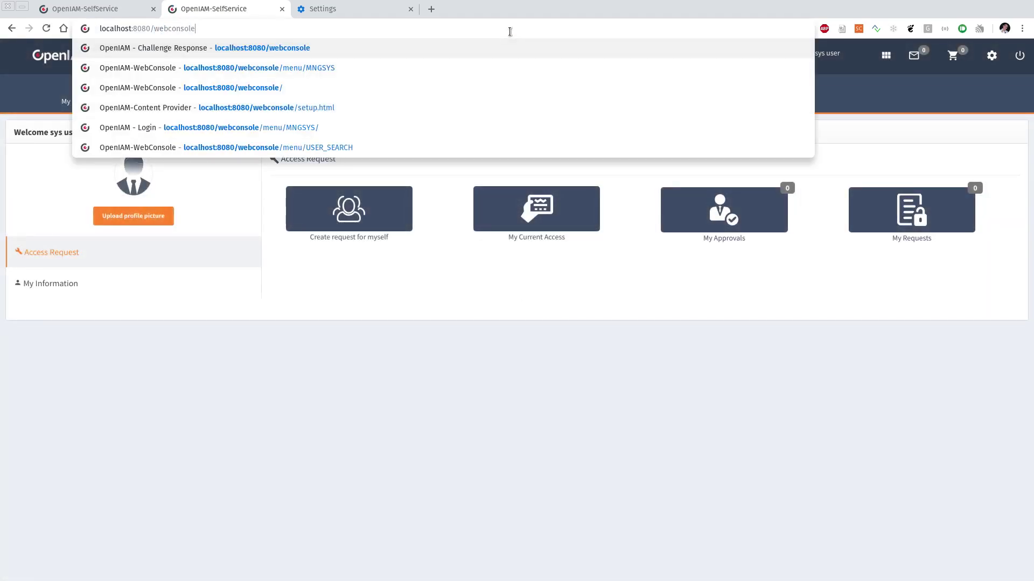
key(Return)
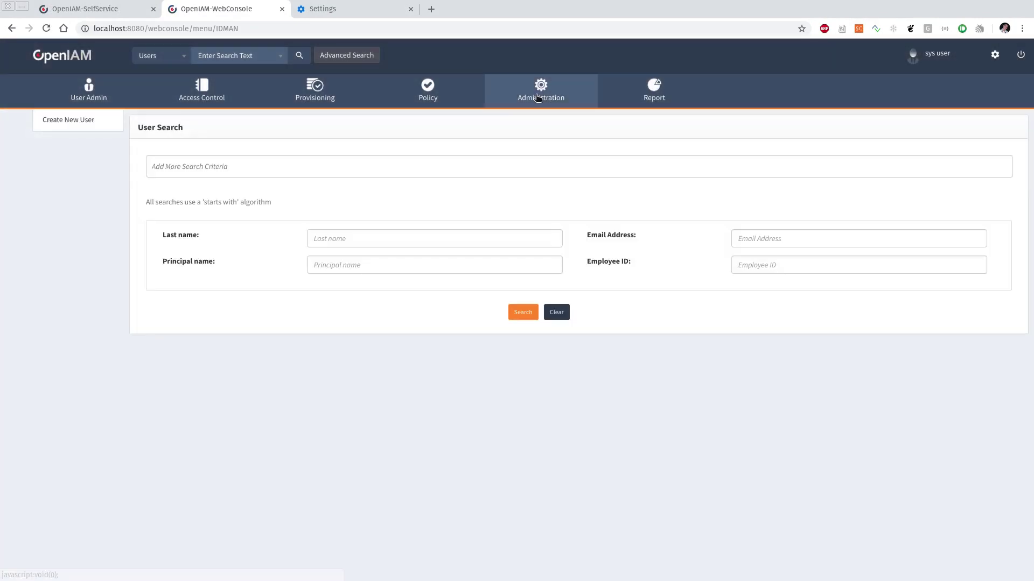
mouse_move(541, 92)
click(537, 188)
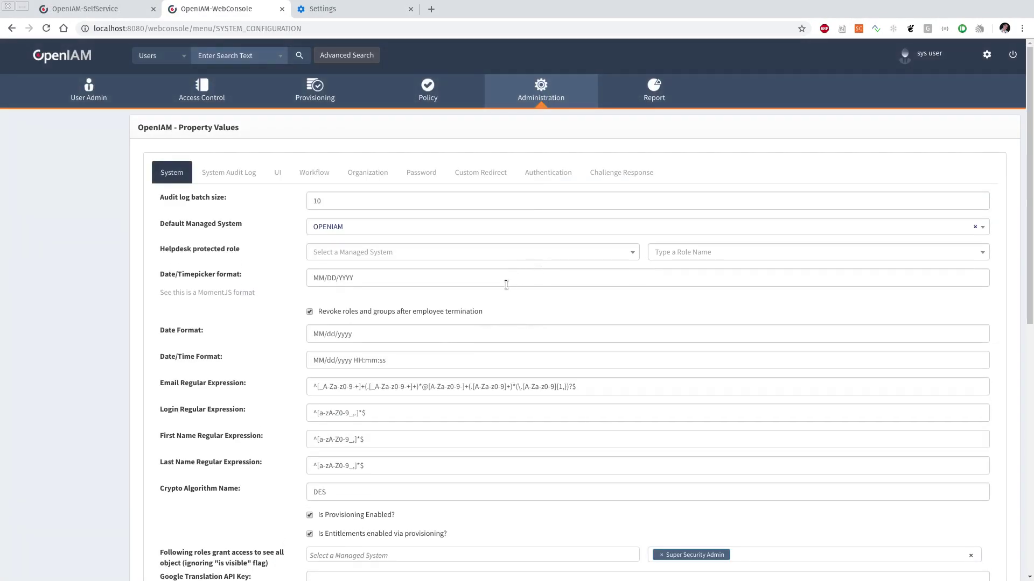
Step: Change Crypto Algorithm Name from DES to AES and save the property values
scroll(211, 346, down, 4)
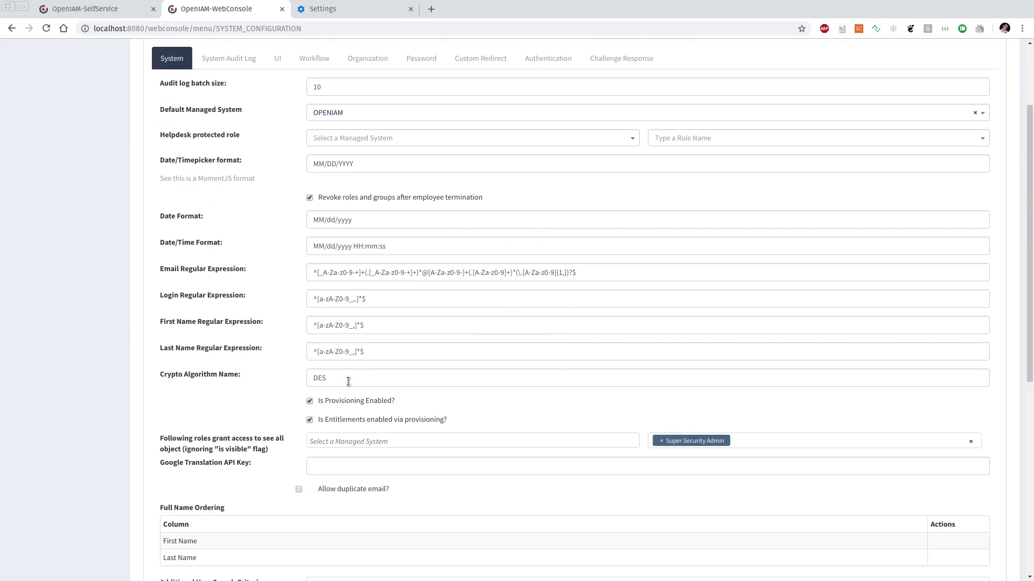
double_click(349, 380)
click(349, 379)
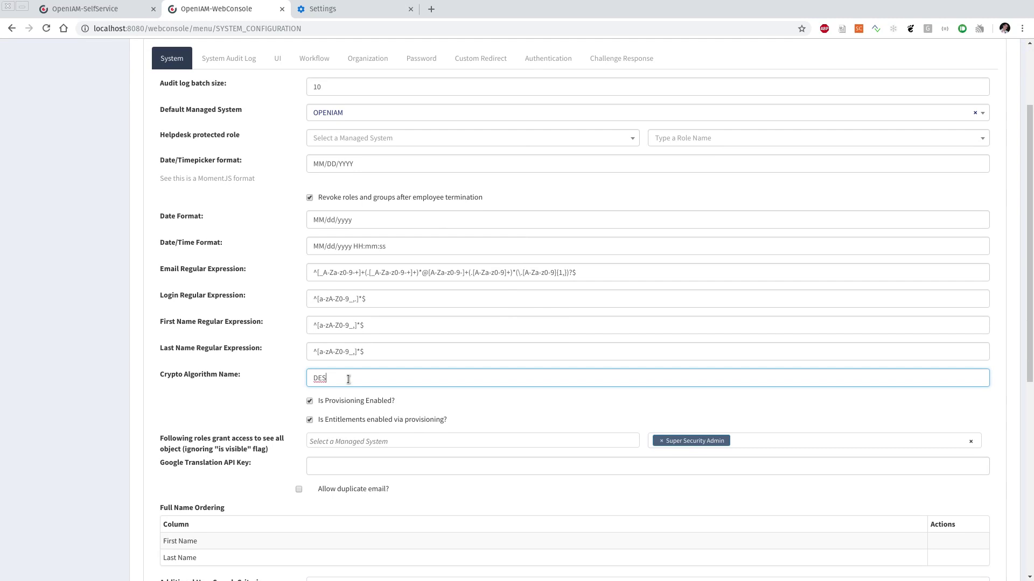
double_click(349, 379)
click(349, 379)
double_click(348, 379)
click(349, 379)
double_click(348, 379)
text(AES)
click(274, 395)
scroll(275, 395, down, 2)
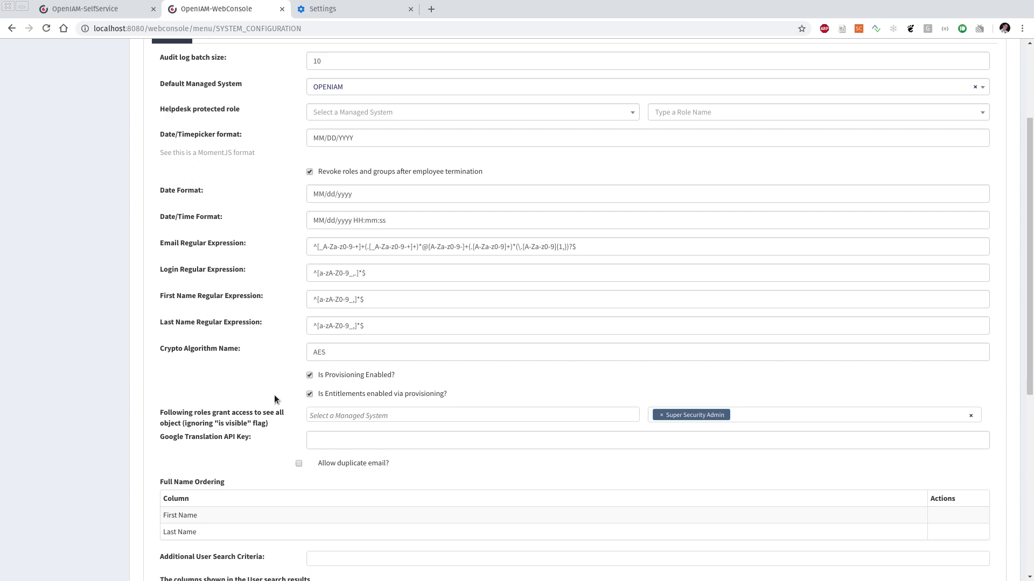
scroll(271, 388, down, 6)
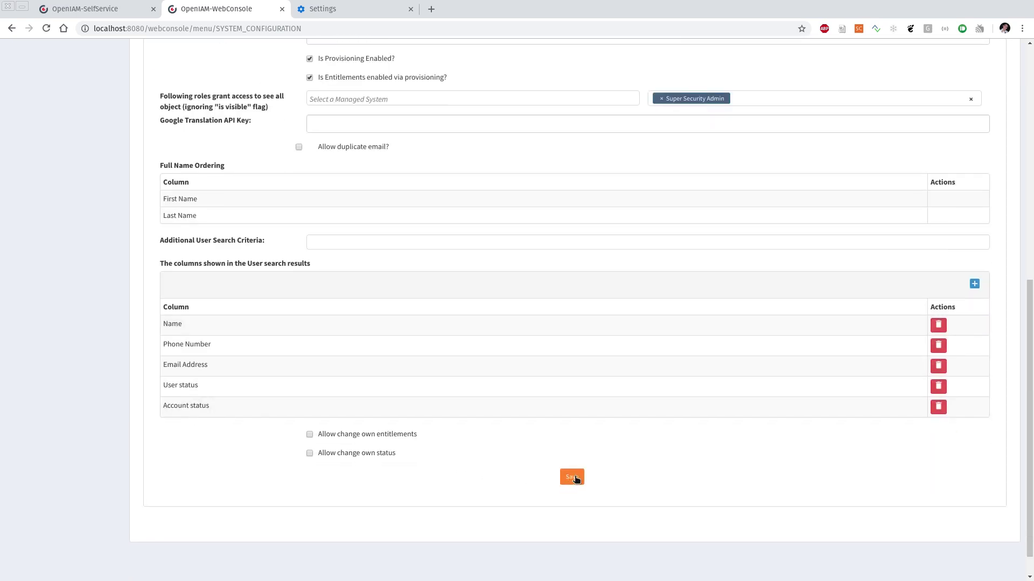
click(573, 477)
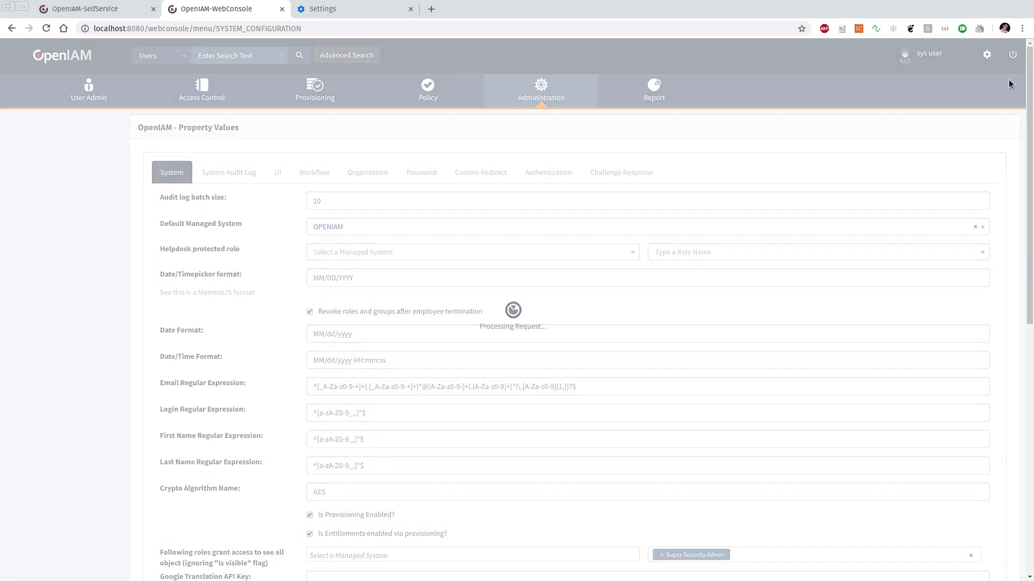
Step: Attempt to sign in as sysadmin with the administrator password
click(421, 116)
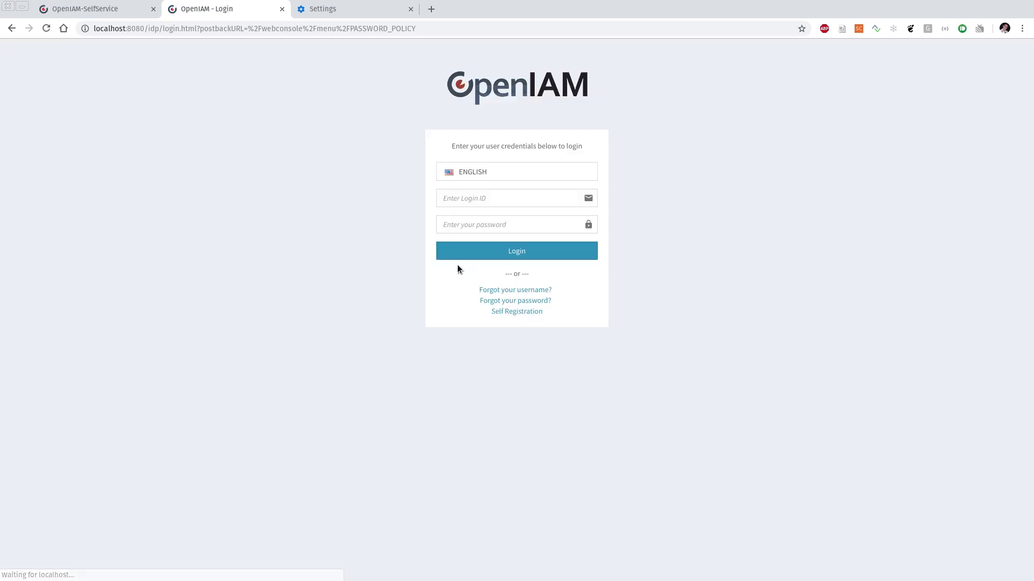
click(466, 199)
text(sysadmin)
key(Tab)
text(passwd00)
key(Return)
Step: Select the Invalid Login and/or Password error message text
click(501, 177)
triple_click(501, 179)
click(373, 208)
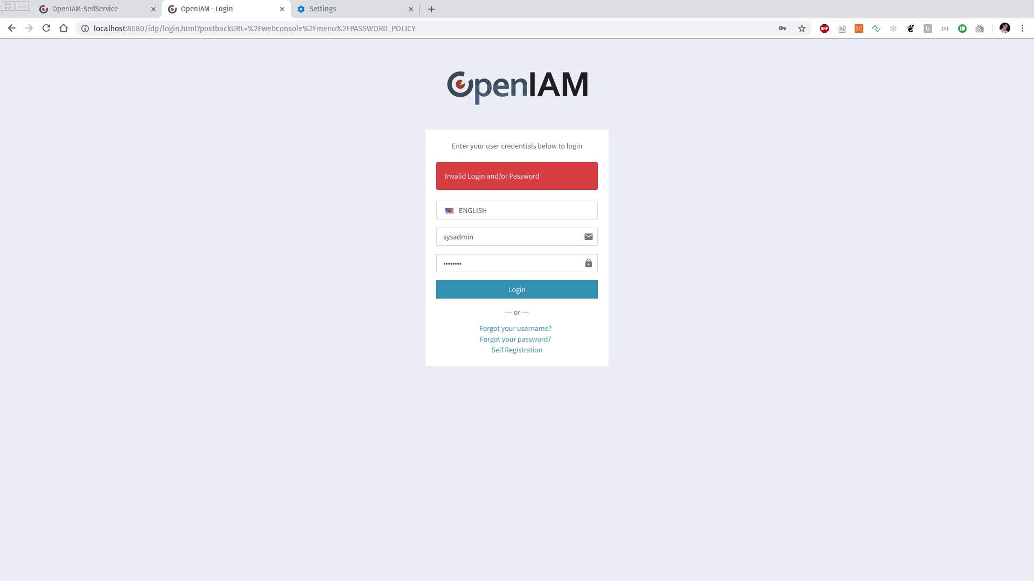
Step: Start redis-cli in a new terminal and authenticate with the Redis password
key(ctrl+alt+t)
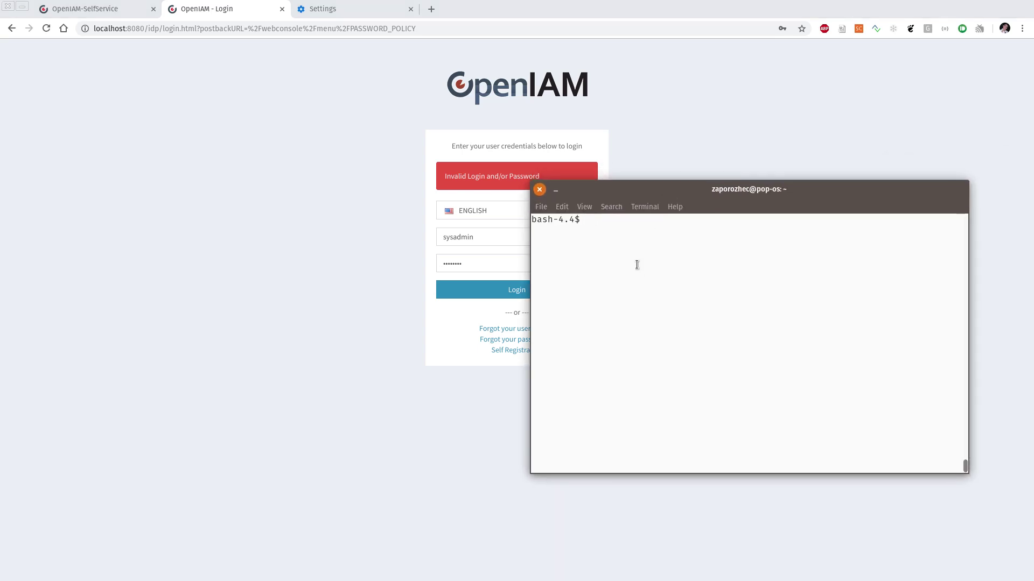
text(redis-c)
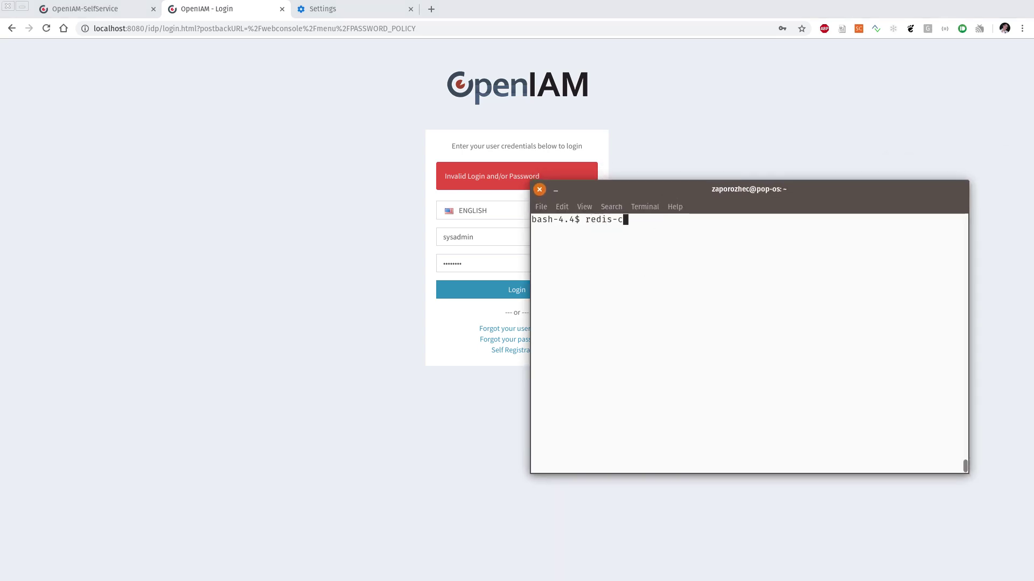
text(li)
key(Return)
text(AUTH )
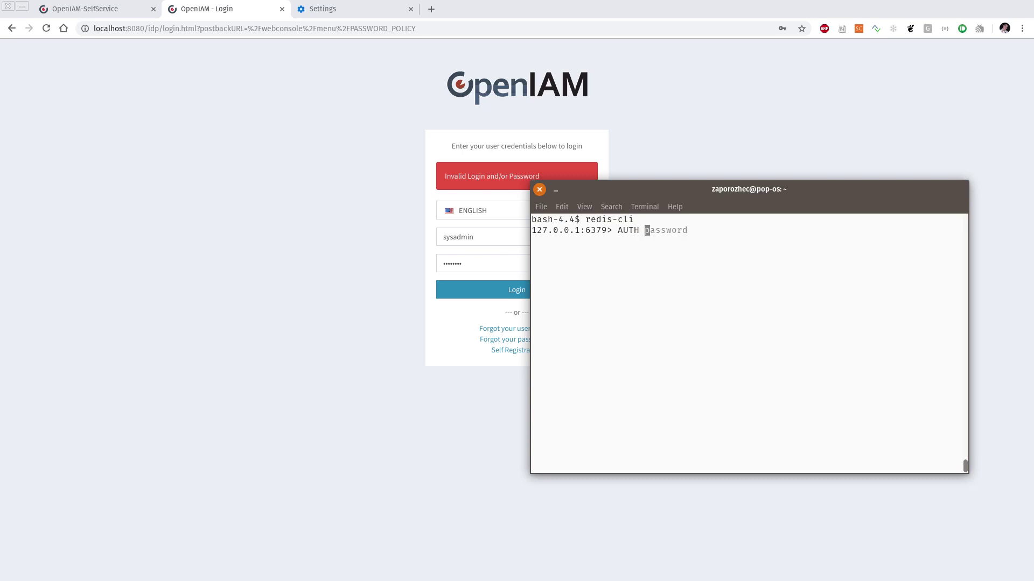
text(openiam)
key(Return)
Step: Run FLUSHALL to empty the Redis cache, then exit redis-cli and close the terminal
text(FLUSHA)
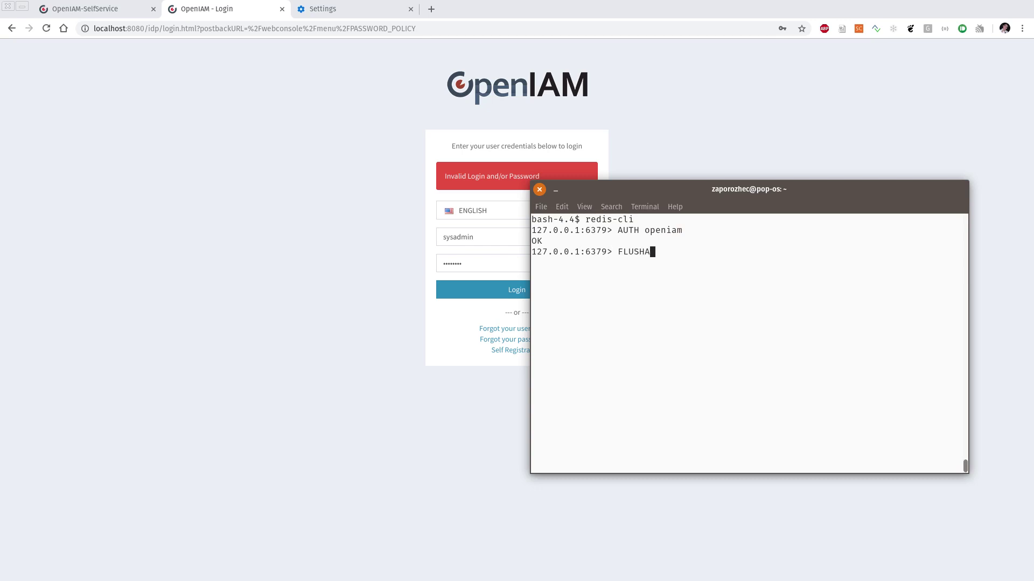
text(LL)
key(Return)
text(exit)
key(Return)
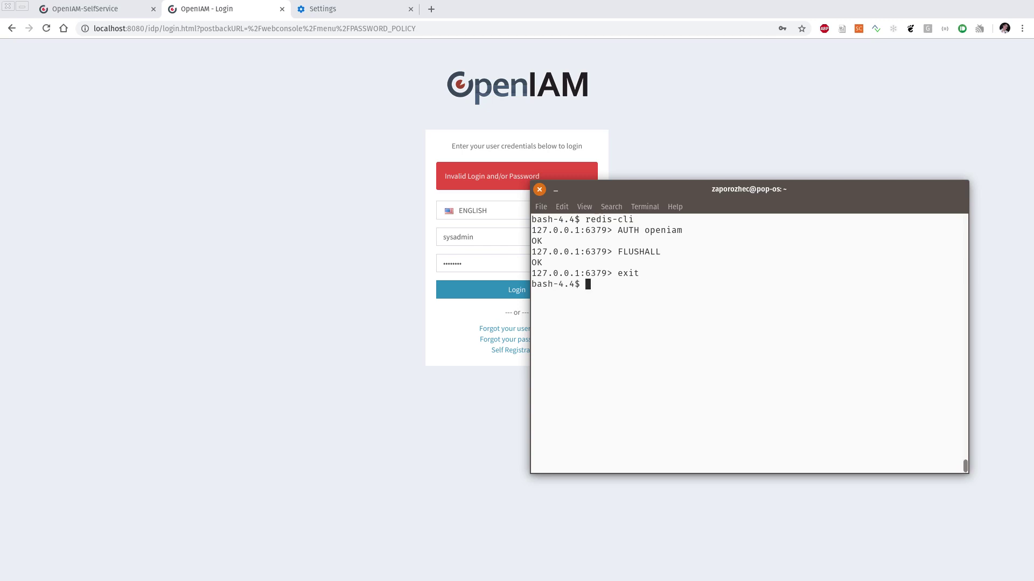
key(ctrl+d)
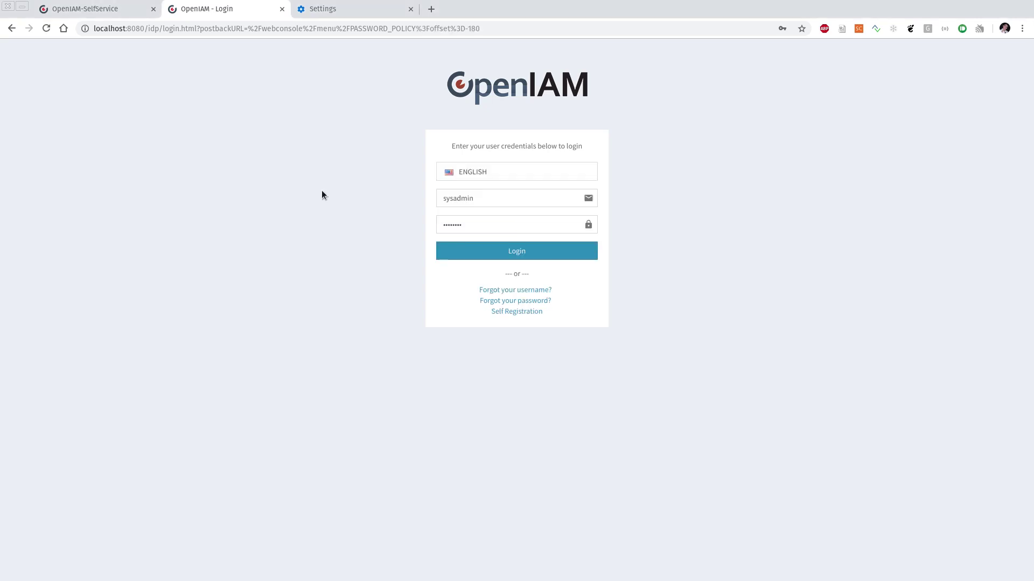
Step: Clear Chrome's all-time cookies and cached images and files
click(346, 10)
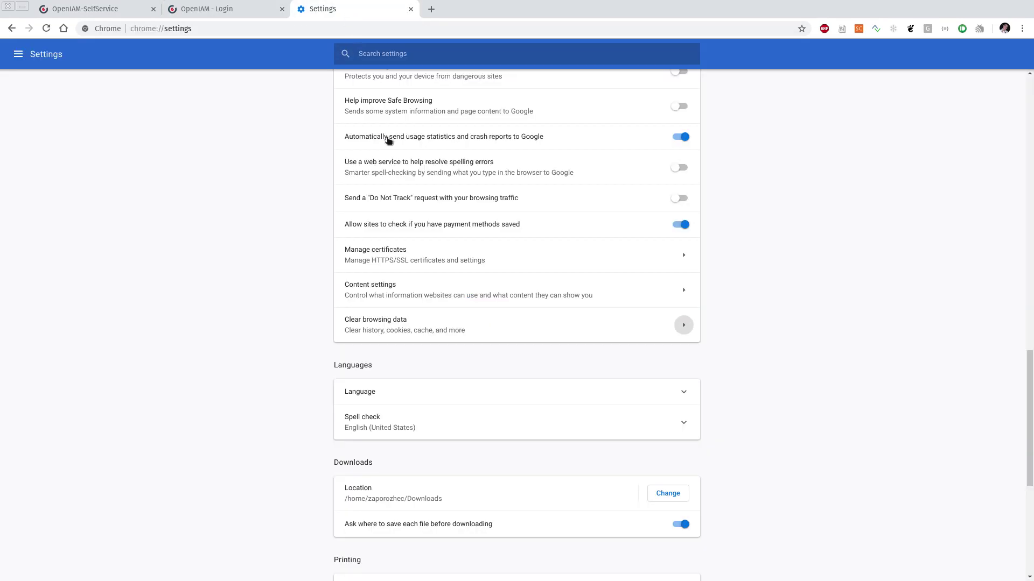
scroll(261, 260, up, 6)
key(ctrl+Page_Up)
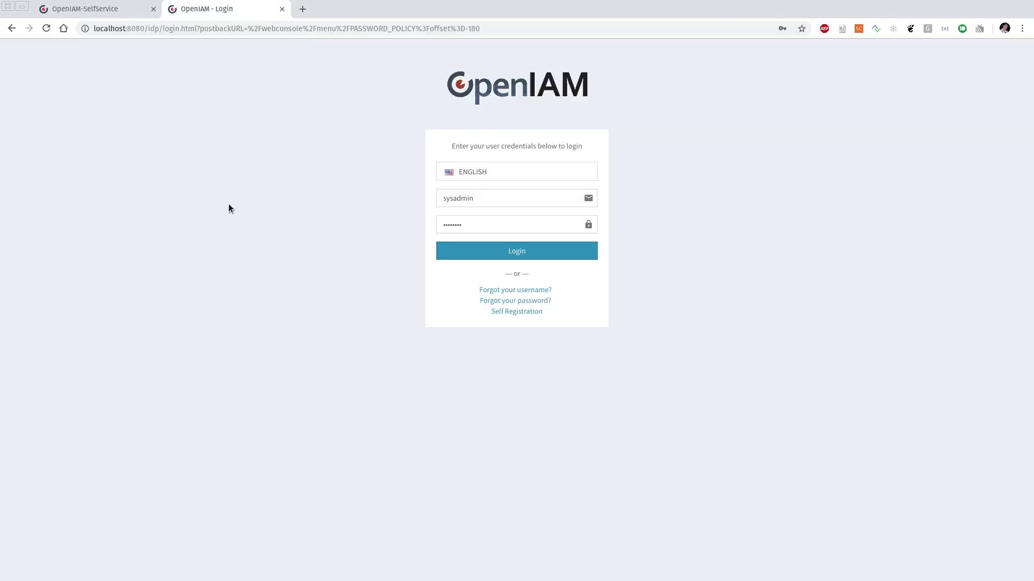
key(ctrl+shift+Delete)
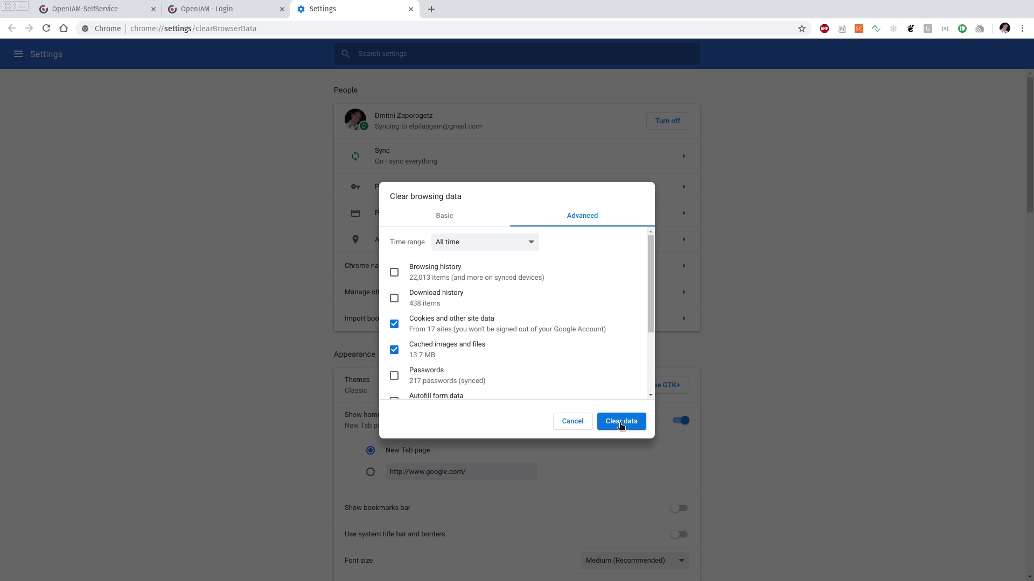
click(621, 423)
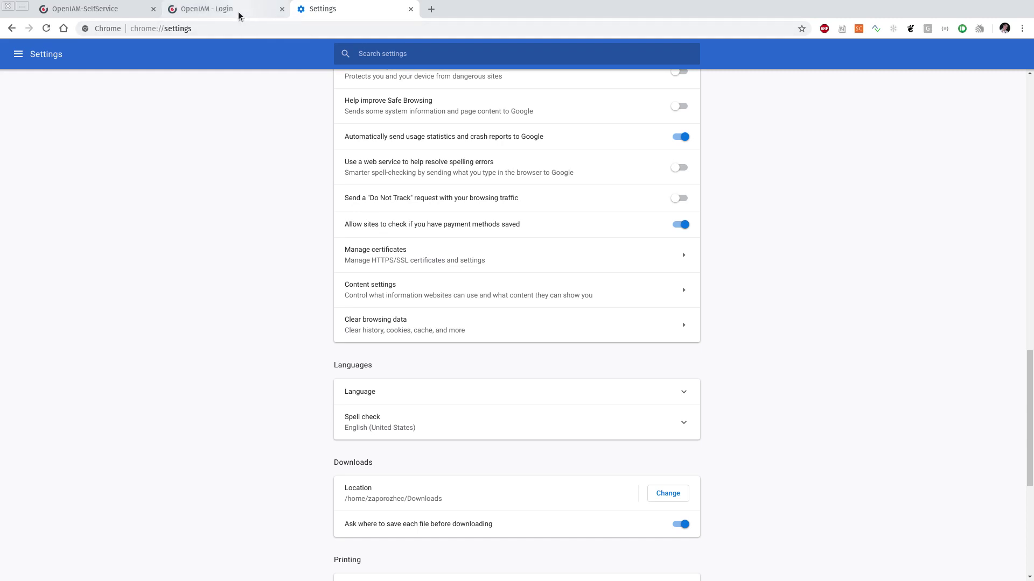
Step: Sign in to the OpenIAM web console as sysadmin using the autofilled credentials
click(238, 15)
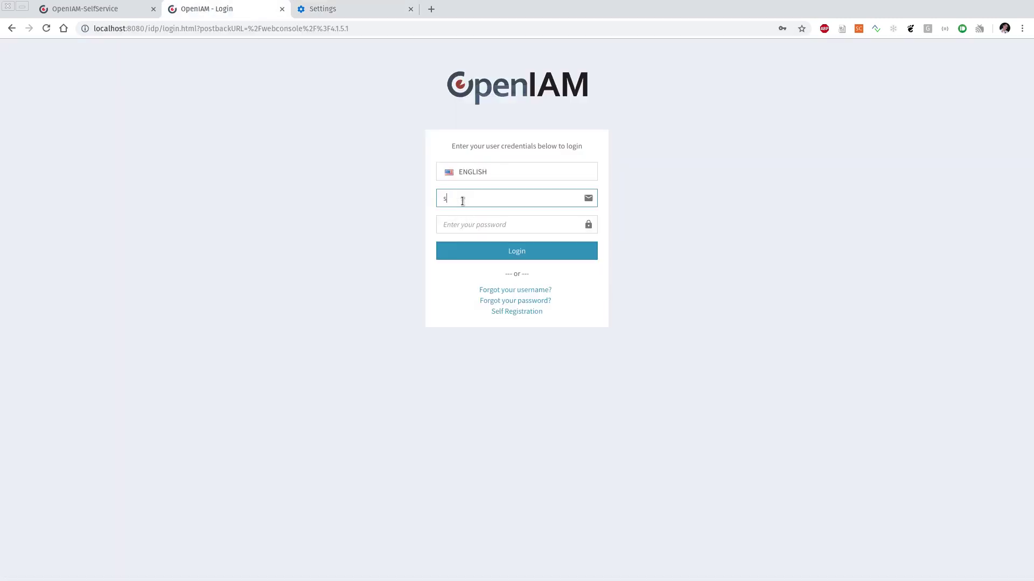
text(n)
key(Tab)
text(p)
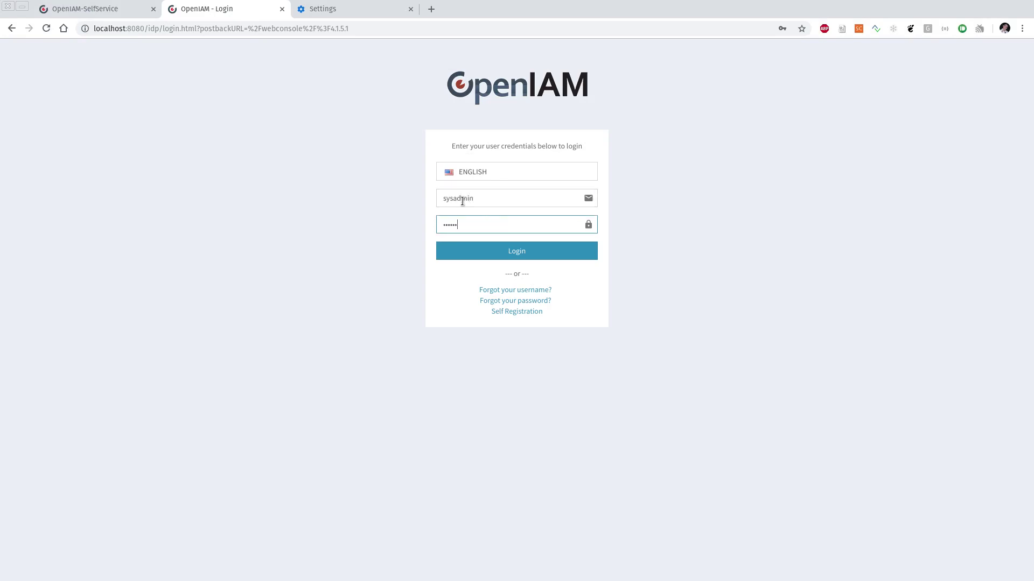
key(Return)
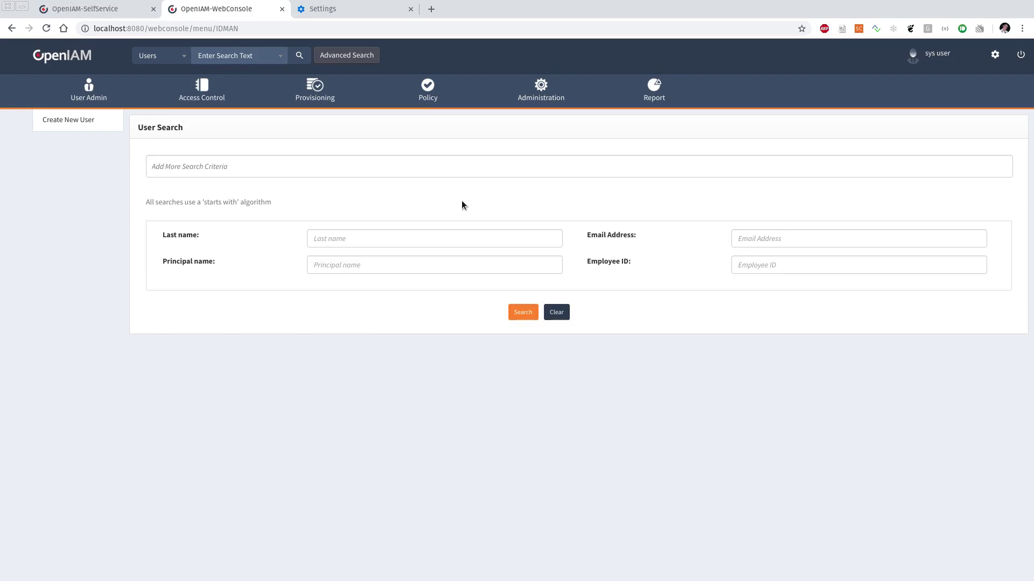
Step: Confirm Crypto Algorithm Name reads AES in System Configuration, then log out
mouse_move(541, 91)
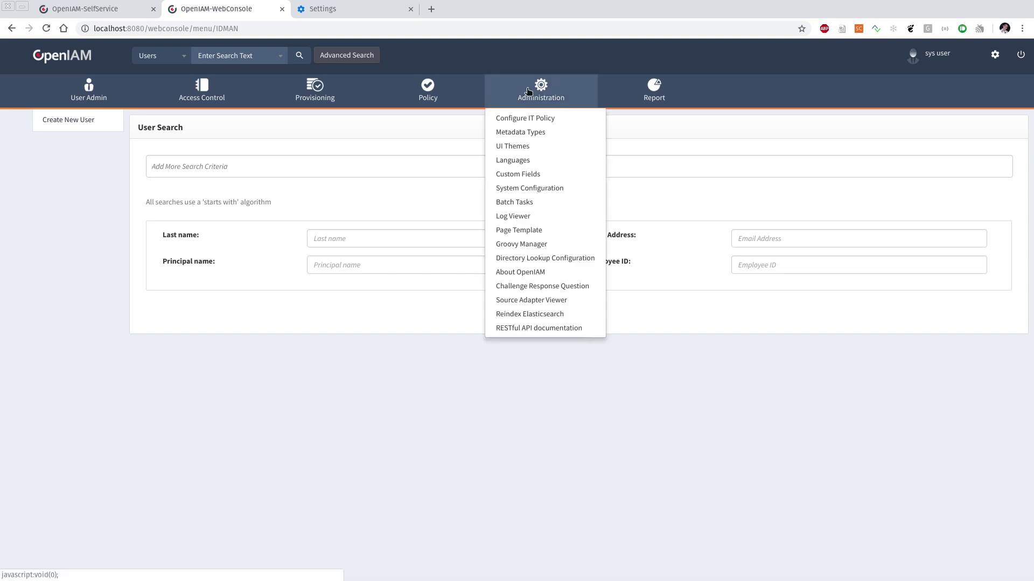
click(537, 188)
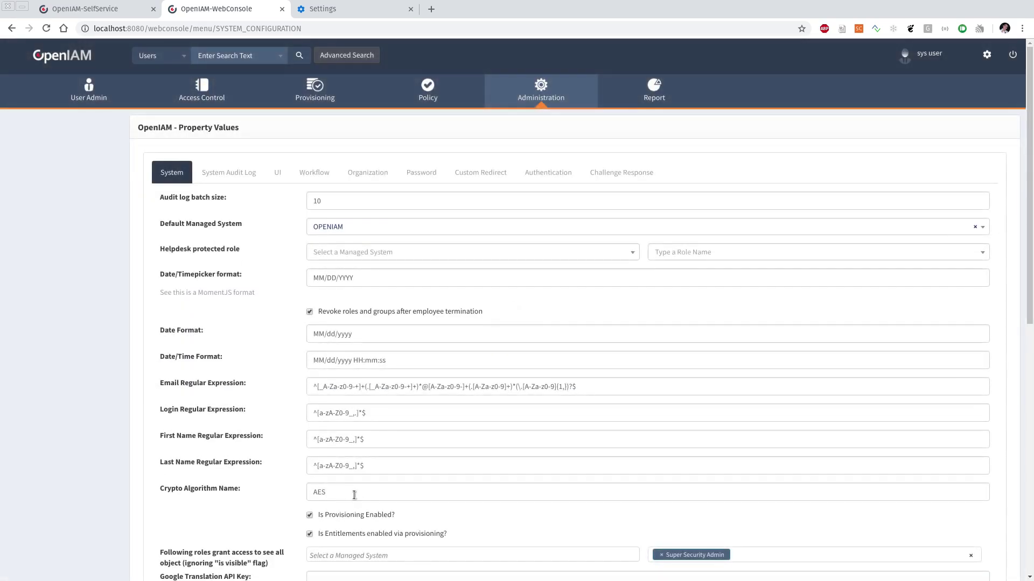
double_click(353, 494)
click(276, 437)
Step: Confirm the logout and sign back in as the test user
click(633, 136)
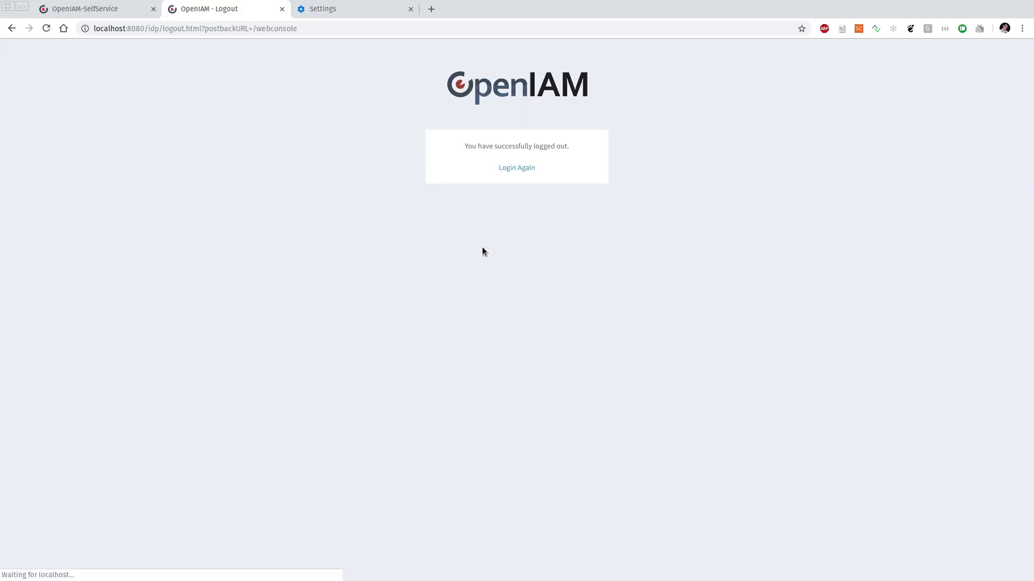
click(514, 168)
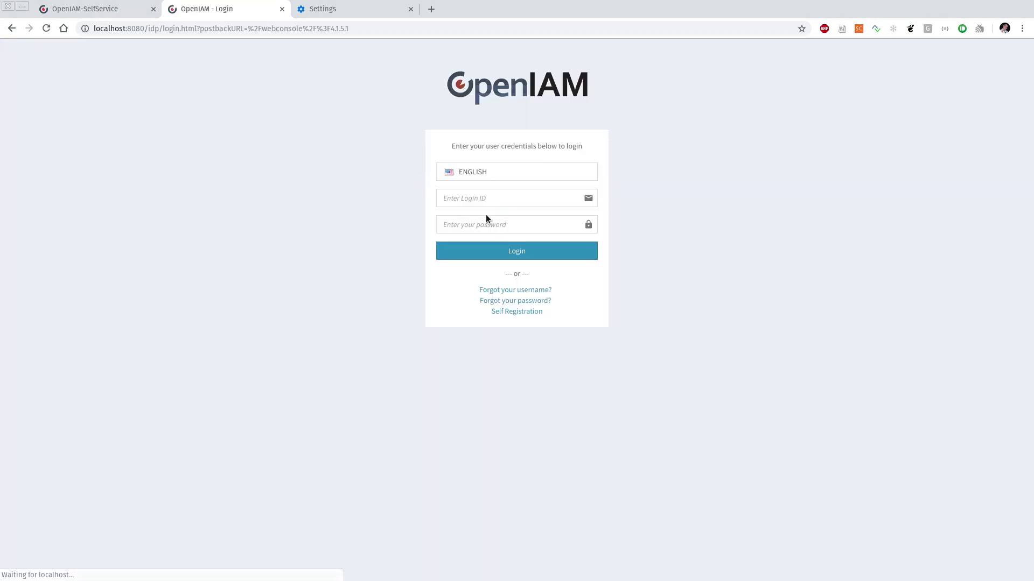
click(506, 197)
text(test.us)
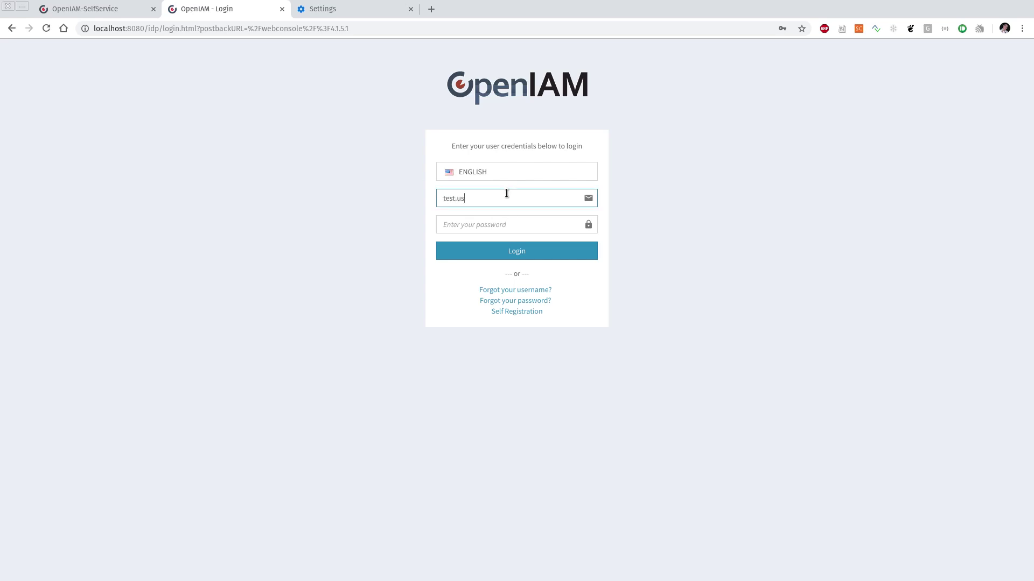
text(er)
key(Tab)
text(***)
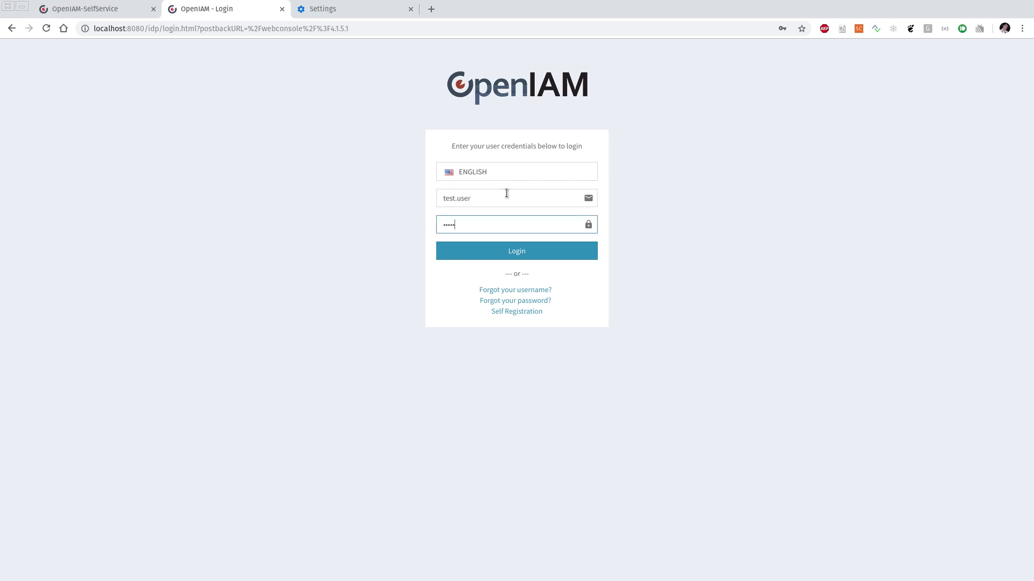
text(*****)
key(Return)
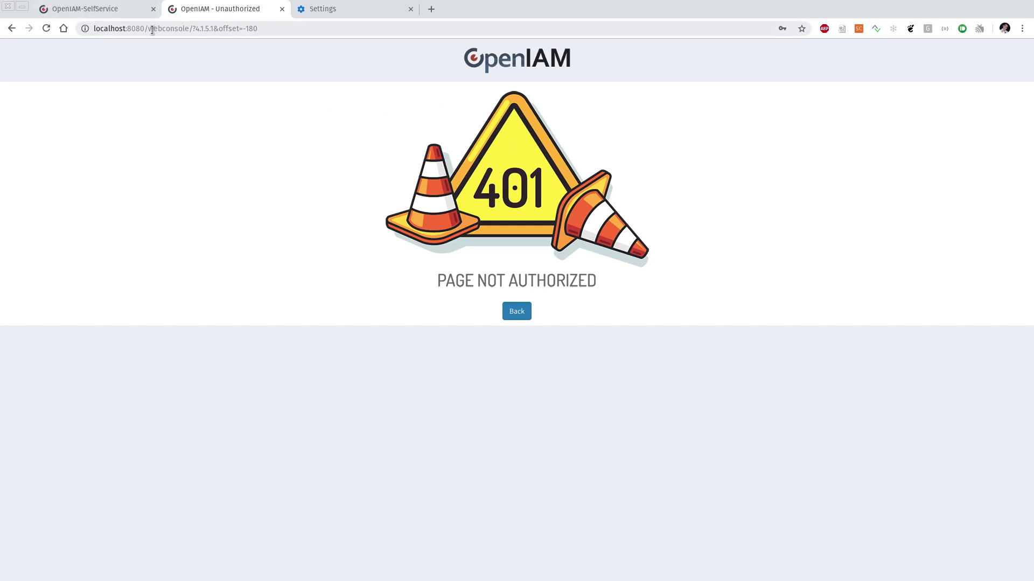
Step: Go to localhost:8080/selfservice and open the Challenge Response page
drag(152, 28, 598, 56)
text(se)
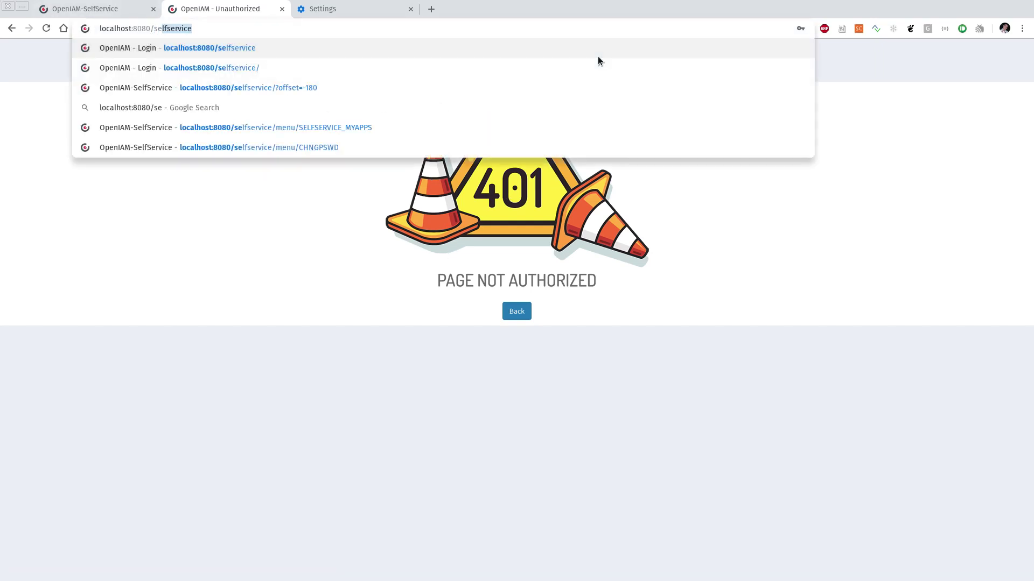
key(Right)
key(Return)
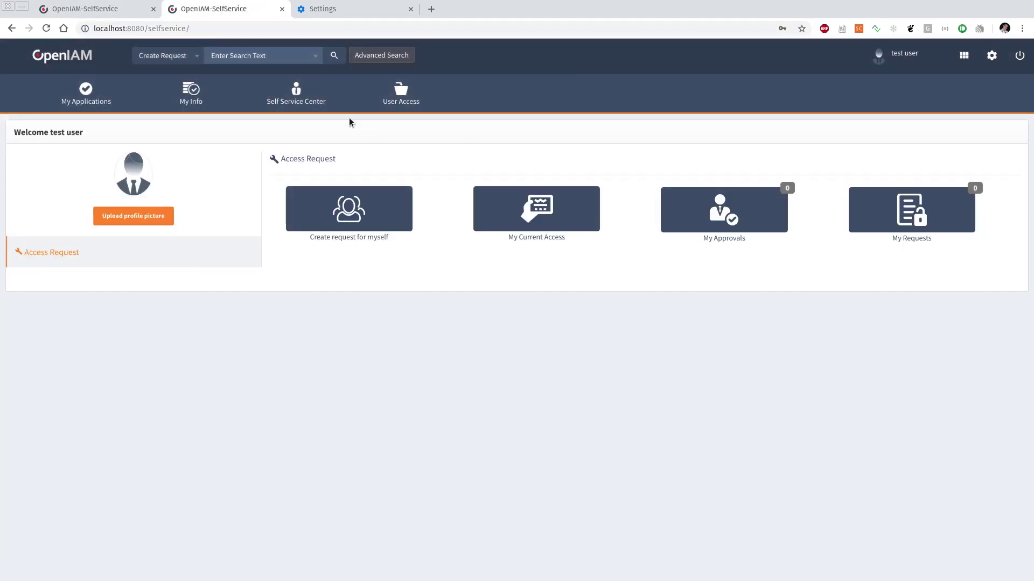
mouse_move(326, 107)
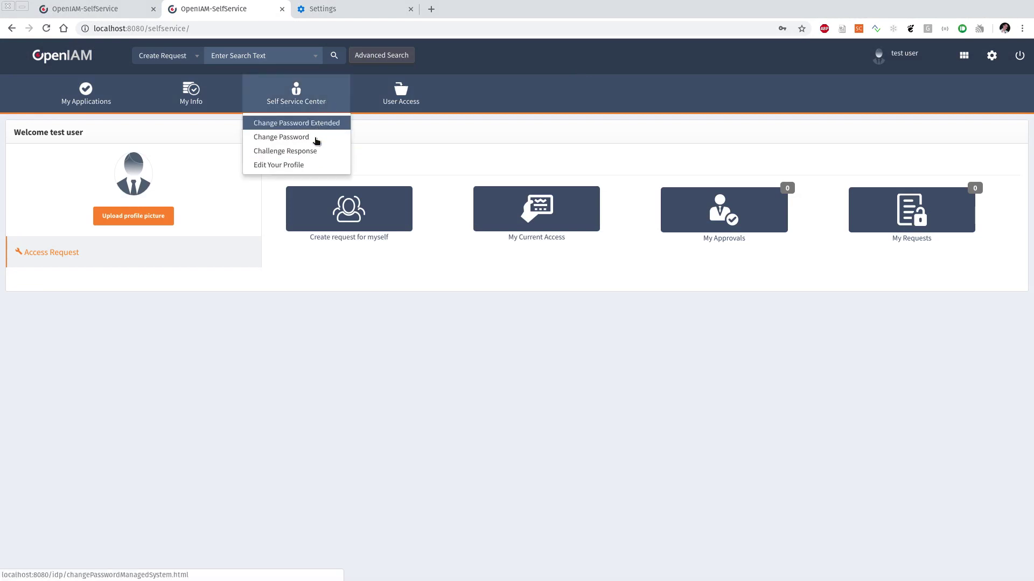
click(312, 152)
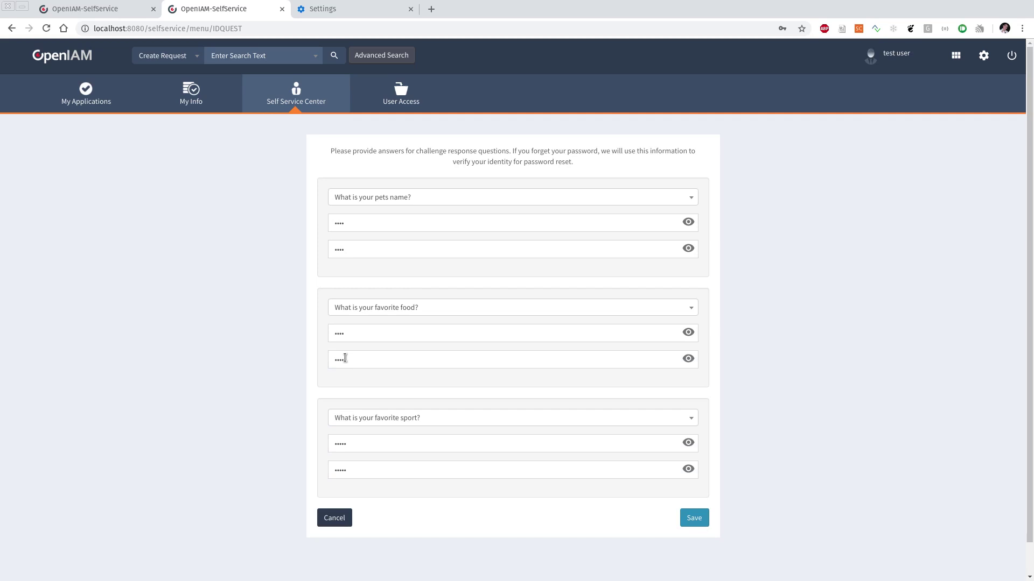
Step: Reveal the pet's name, favorite food and sport answers as readable text, then mask them again
click(688, 222)
click(689, 333)
click(688, 358)
click(688, 442)
click(688, 469)
click(687, 470)
click(687, 443)
click(690, 360)
click(691, 336)
click(688, 248)
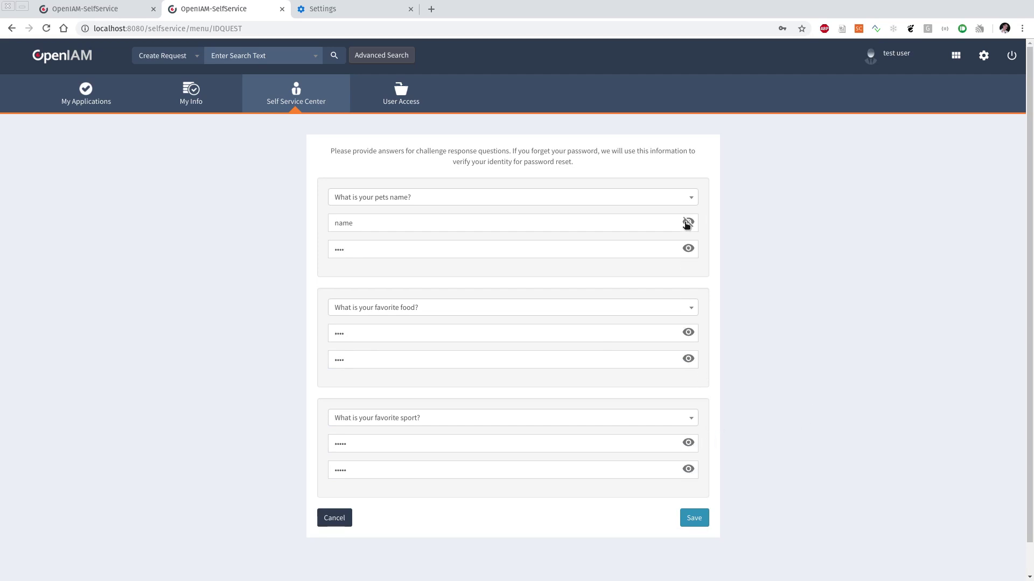